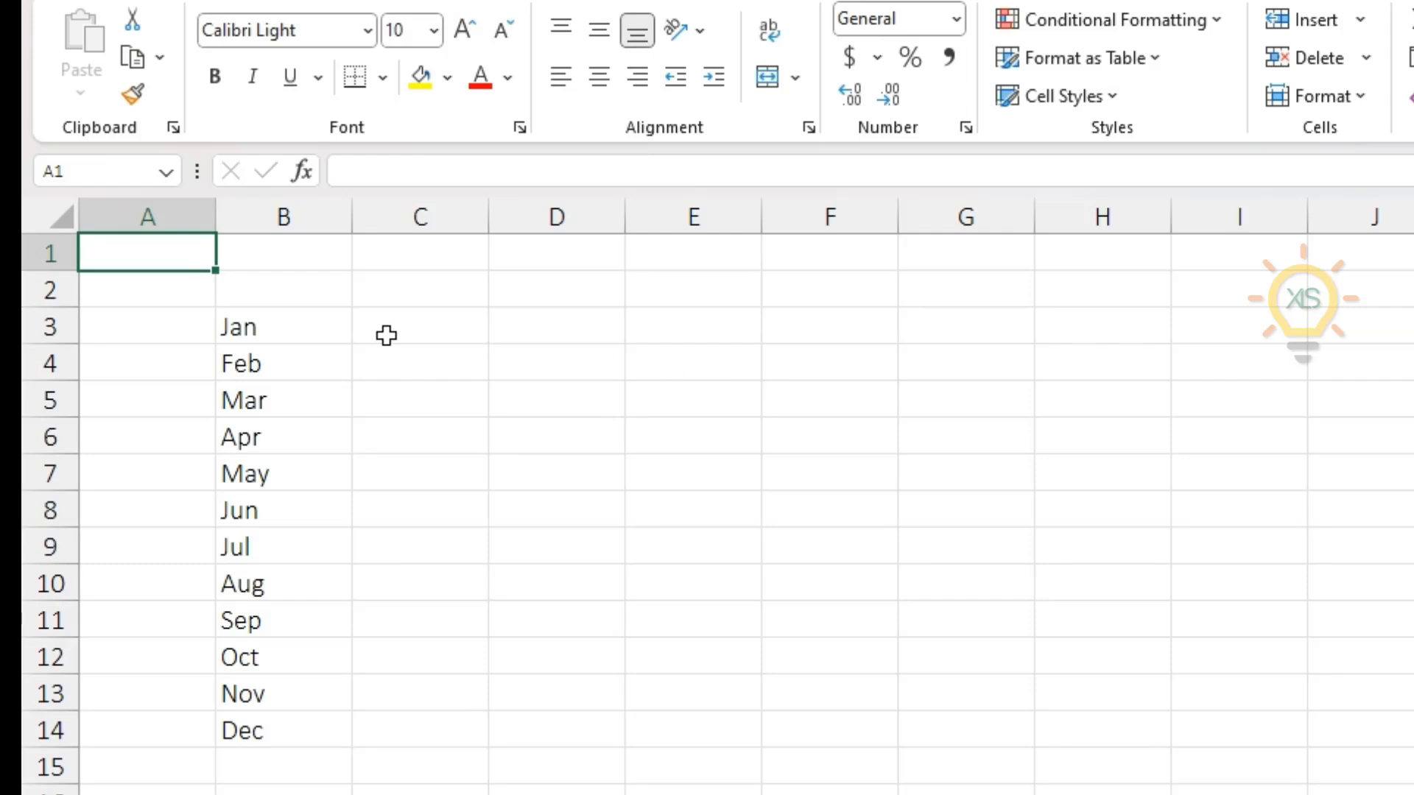
pyautogui.moveTo(303, 331); pyautogui.dragTo(258, 731)
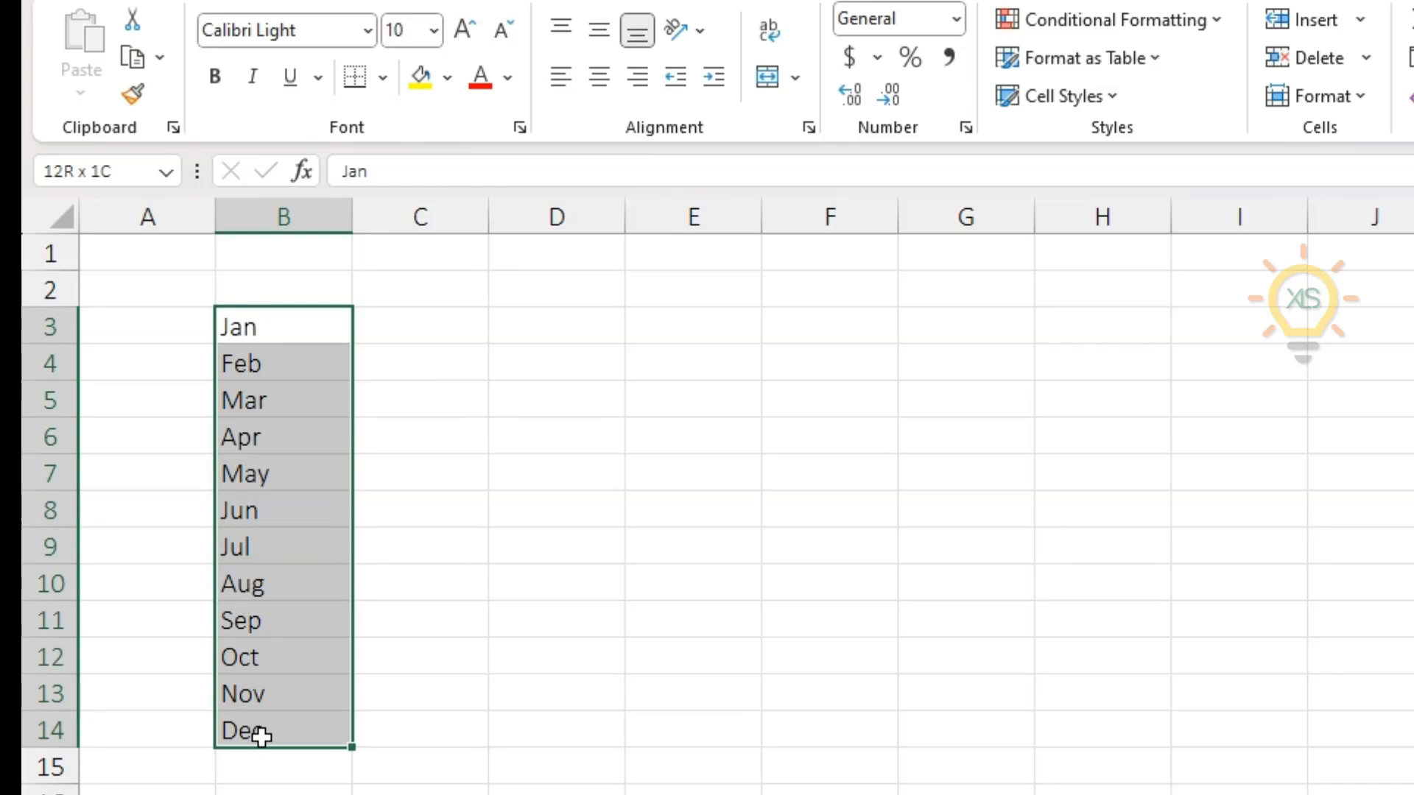
pyautogui.click(473, 499)
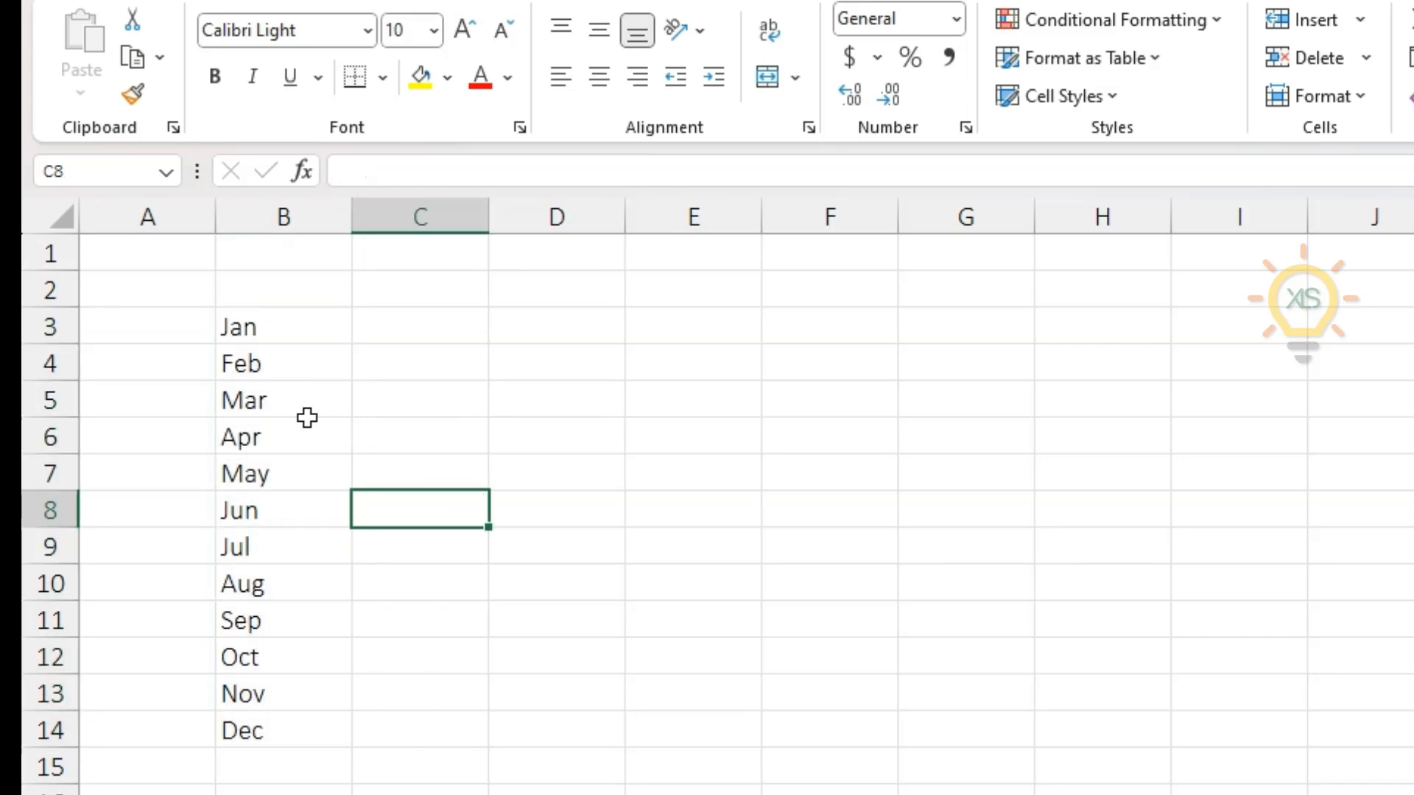
pyautogui.click(281, 377)
pyautogui.click(280, 546)
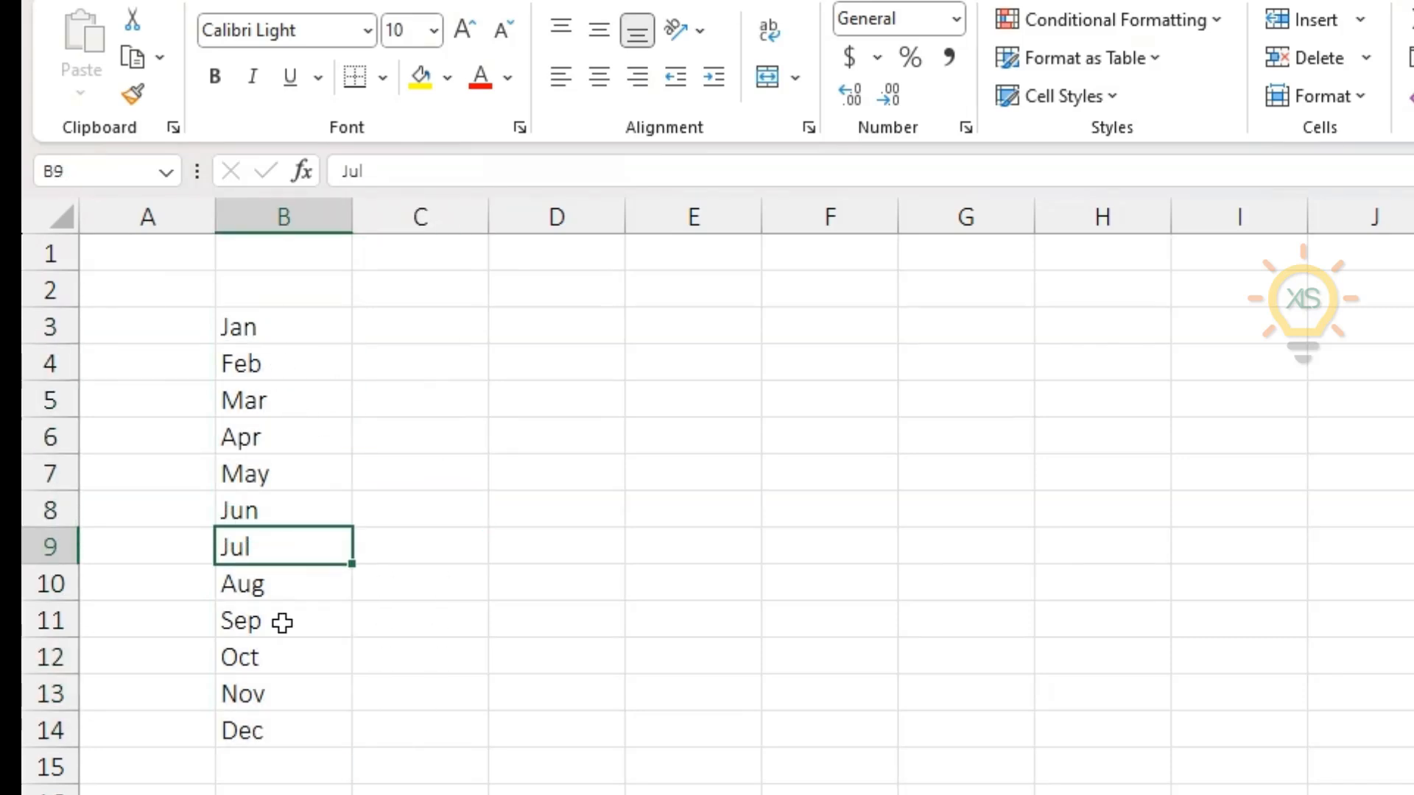
pyautogui.click(282, 647)
pyautogui.moveTo(524, 335); pyautogui.dragTo(532, 459)
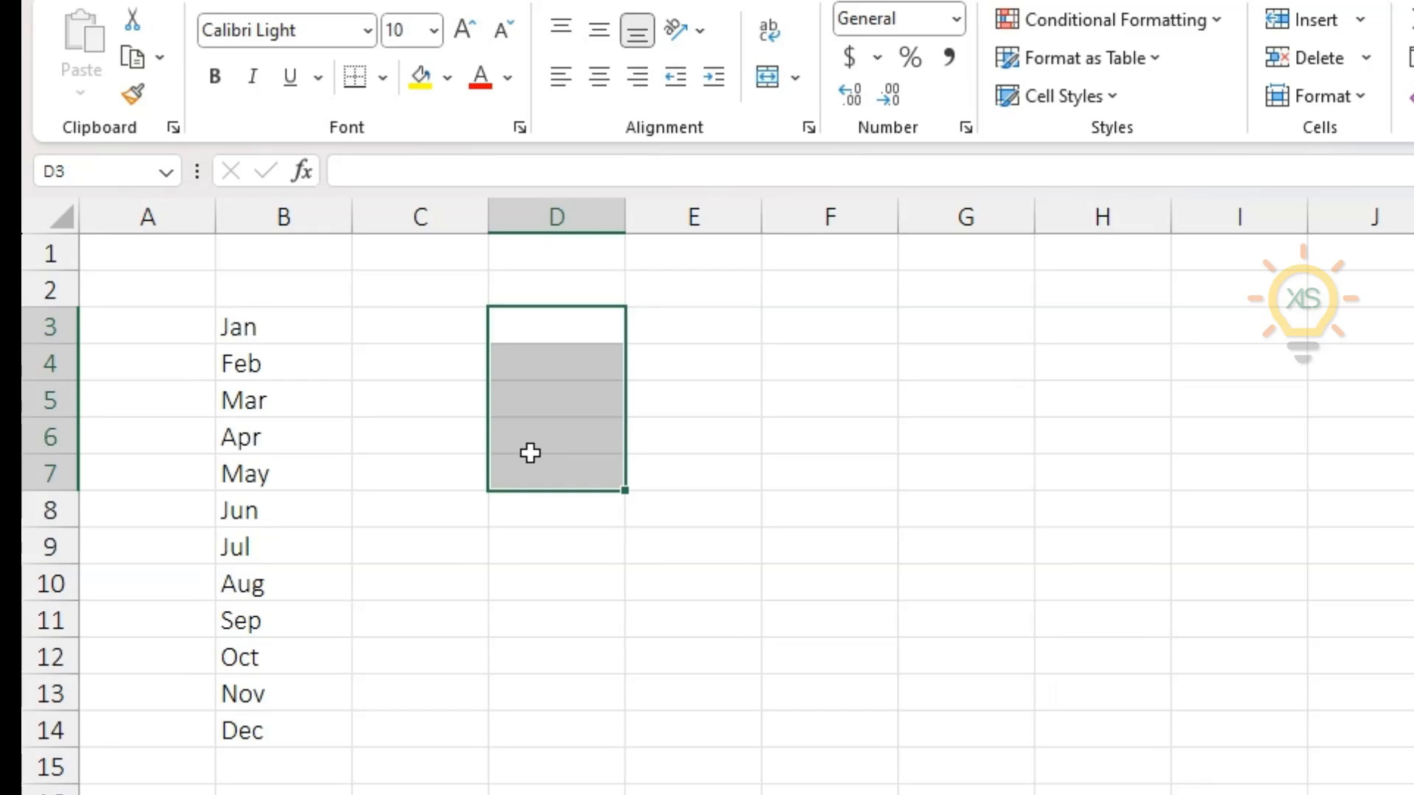
# - Copy the Feb cell B4 and mark it as the first copied item with 1 in A4
pyautogui.click(271, 369)
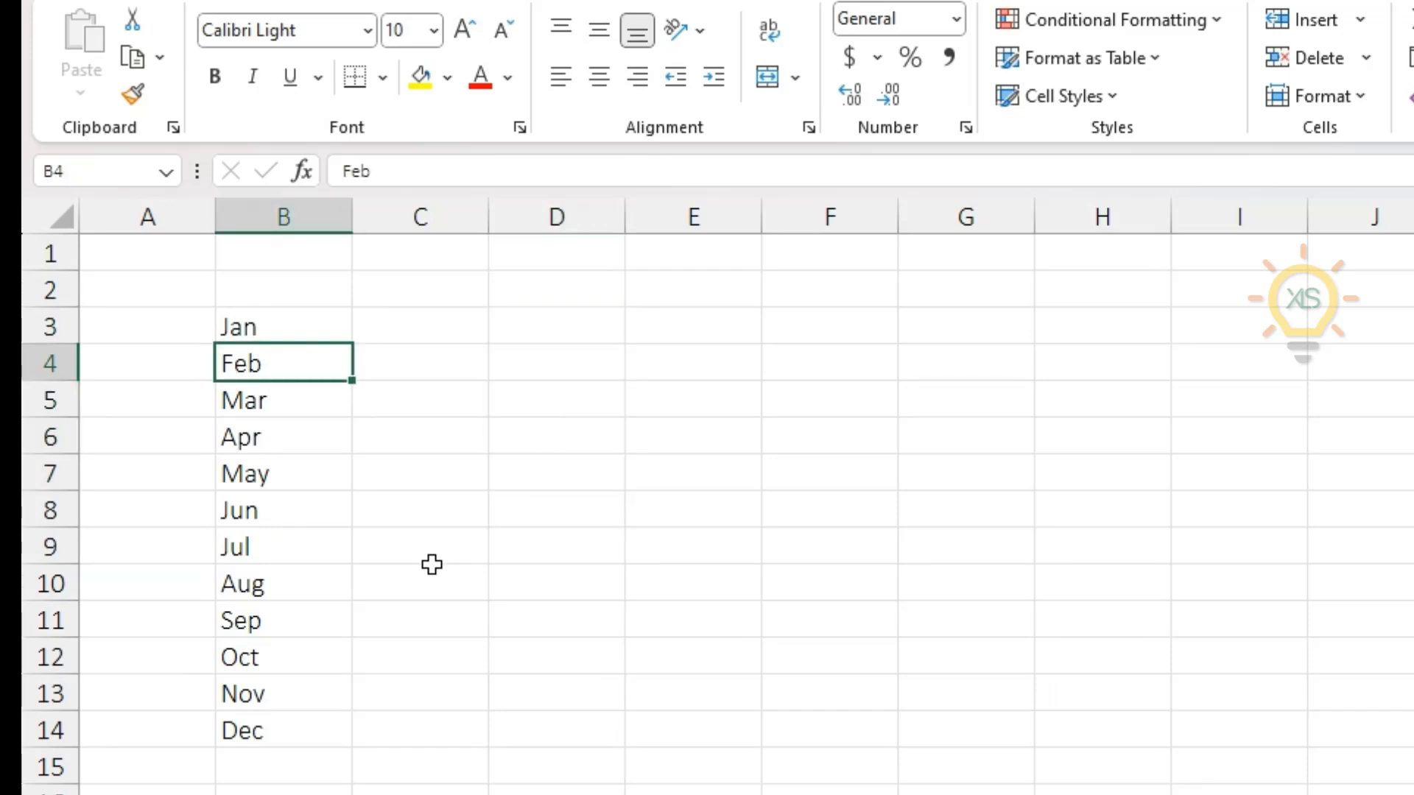
pyautogui.hotkey('ctrl', 'c')
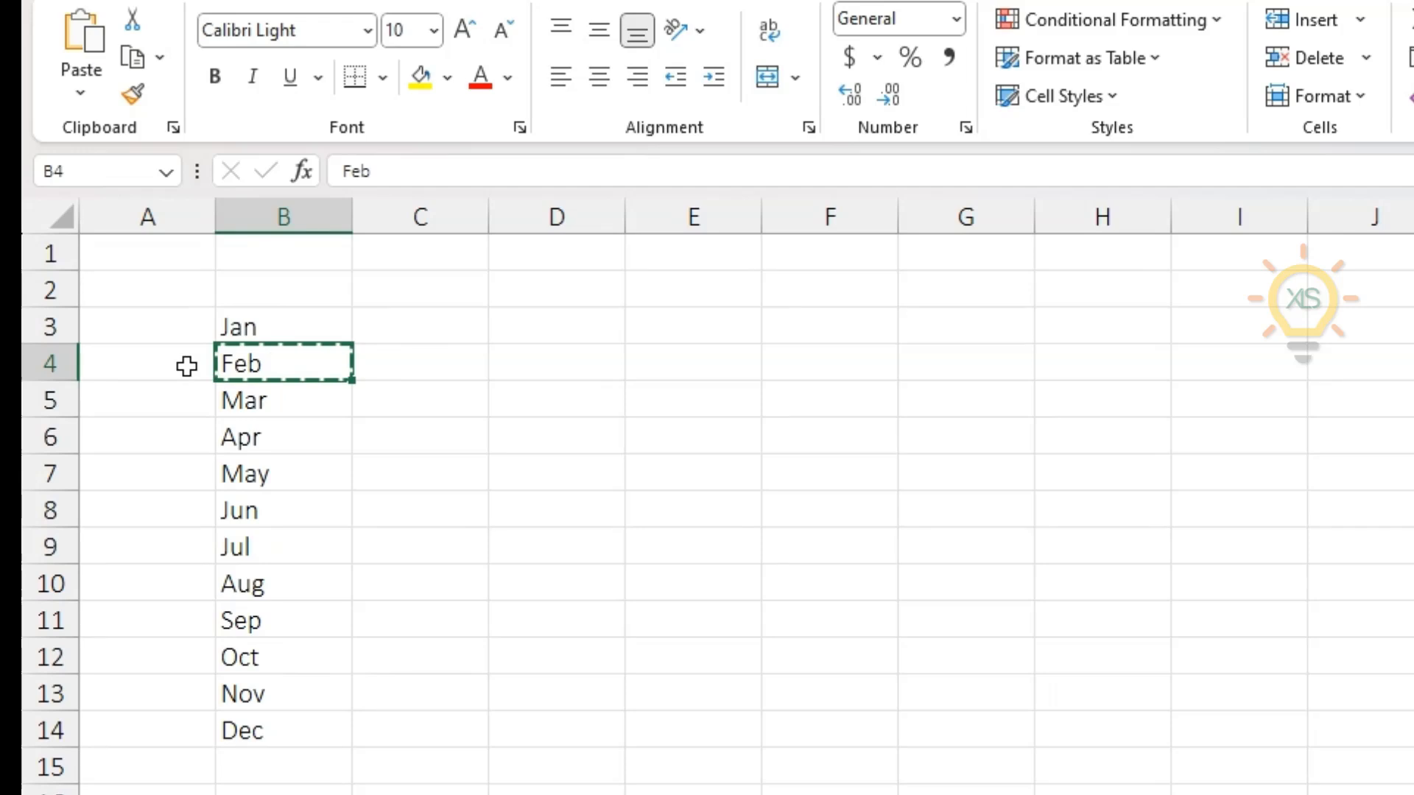
pyautogui.click(186, 366)
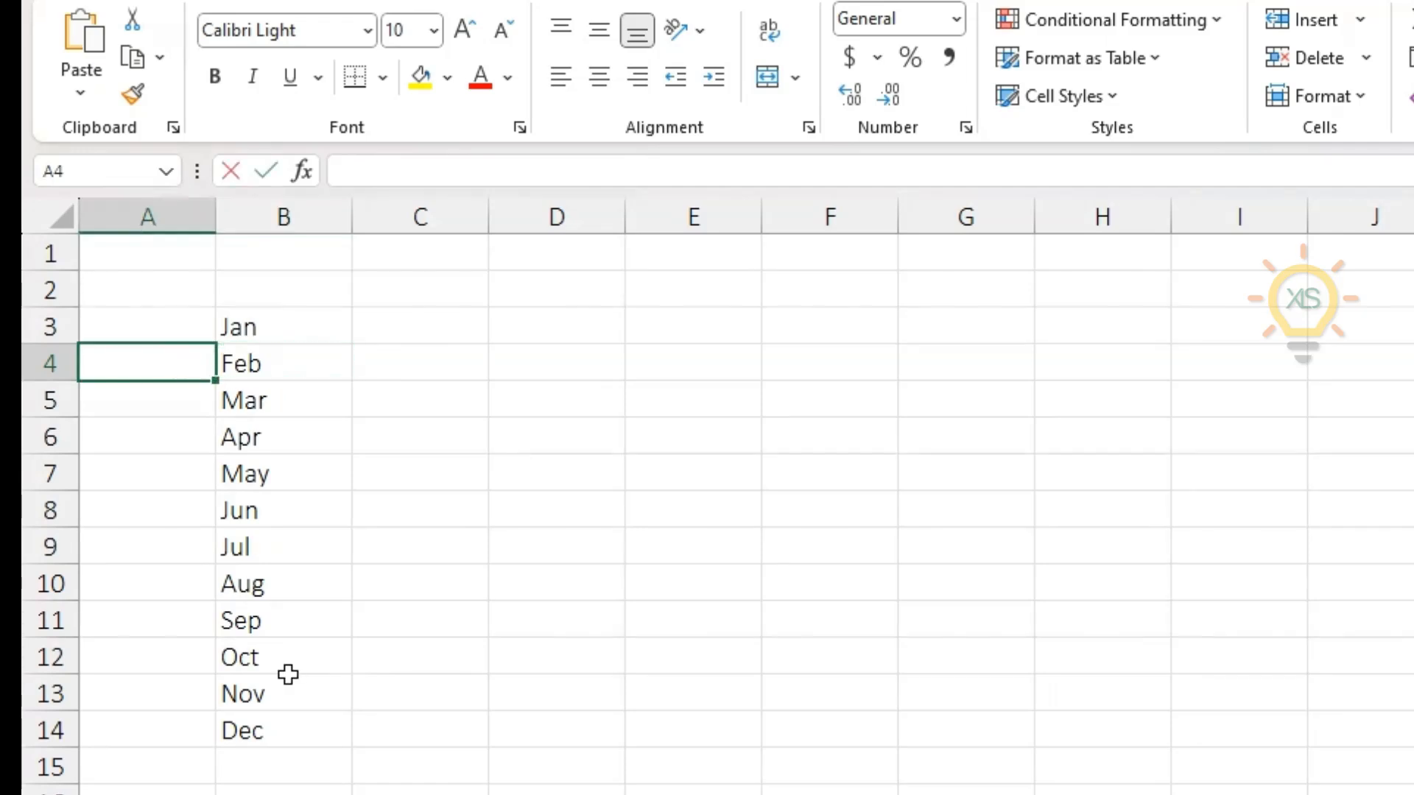
pyautogui.write('1')
pyautogui.press('Return')
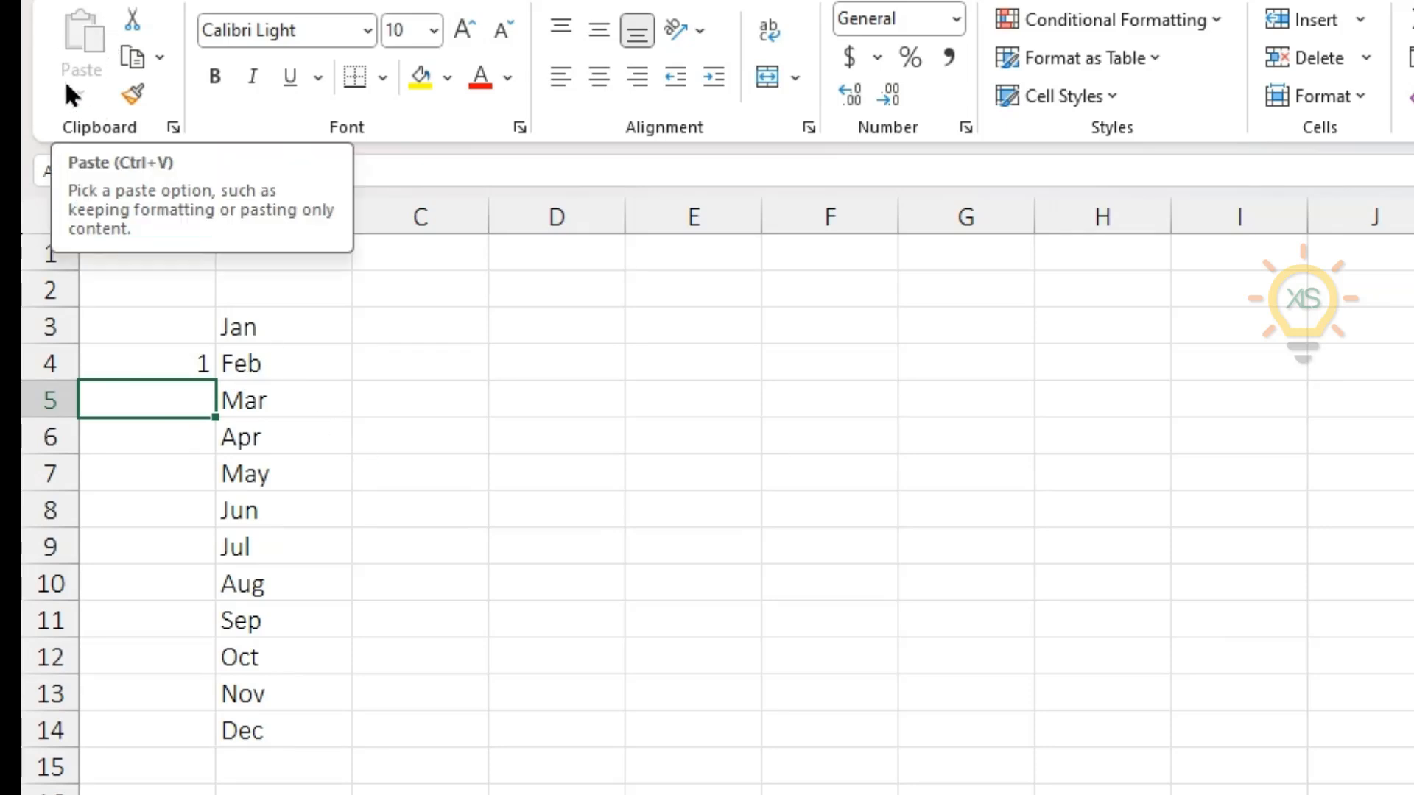
# - Copy the May cell B7 and mark it as the second copied item with 2 in A7
pyautogui.click(251, 479)
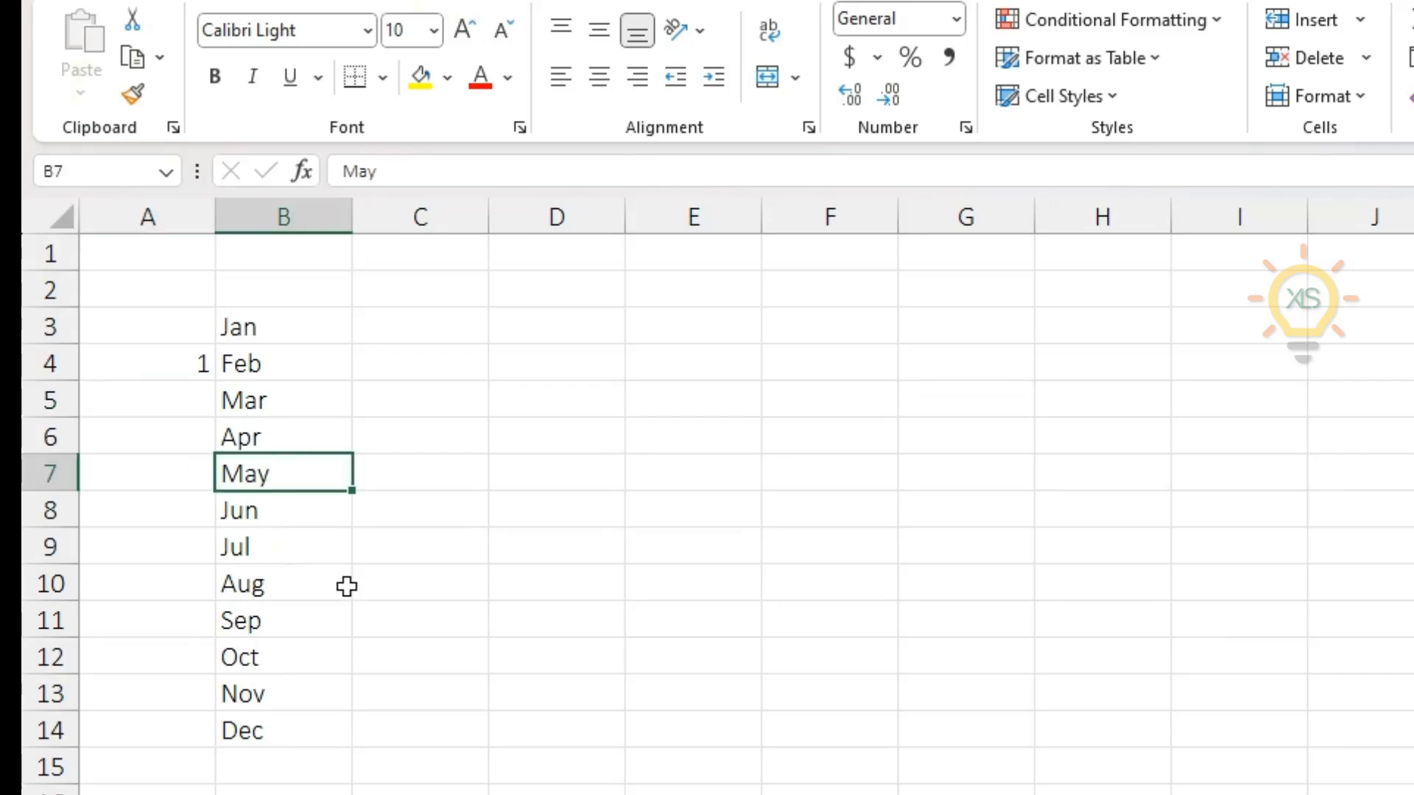
pyautogui.hotkey('ctrl', 'c')
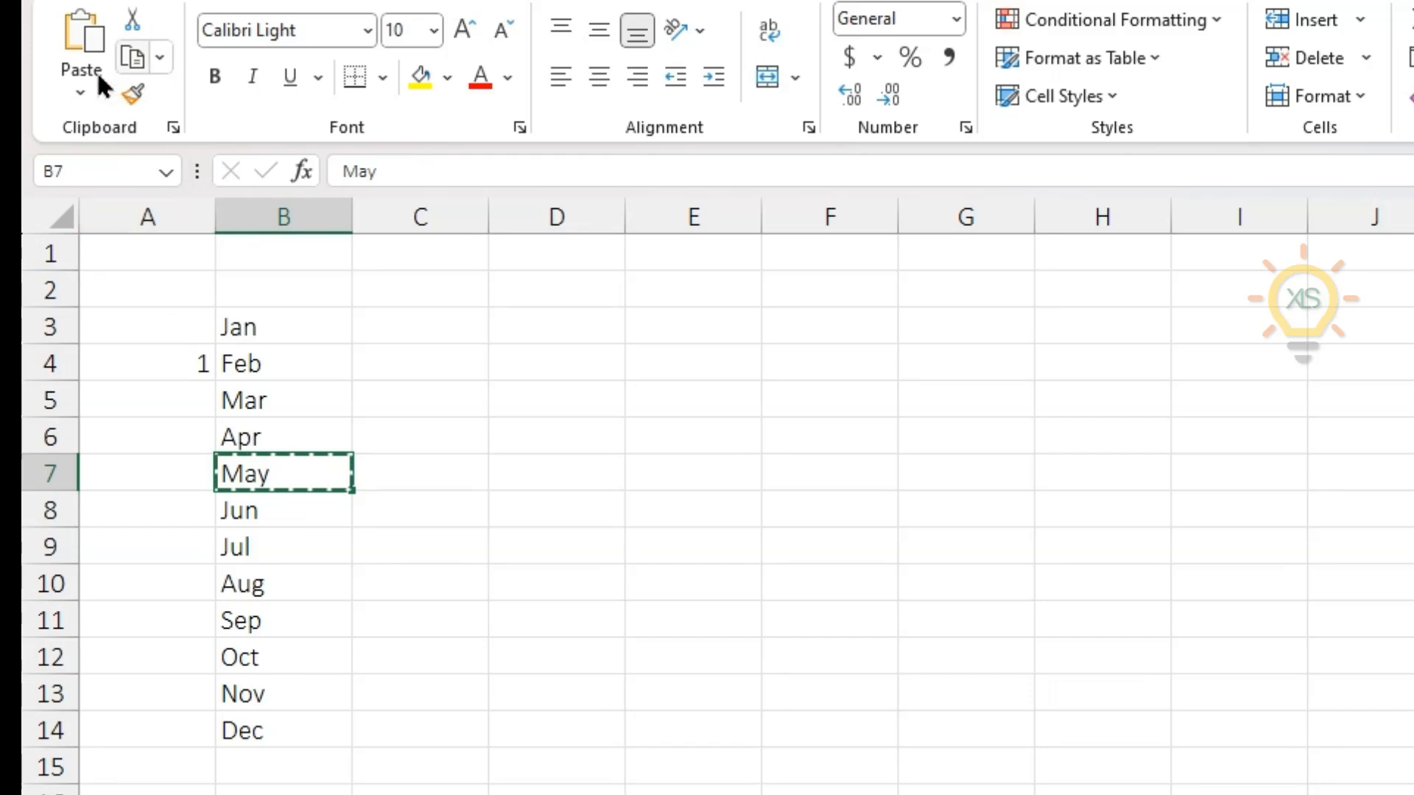
pyautogui.click(151, 470)
pyautogui.write('2')
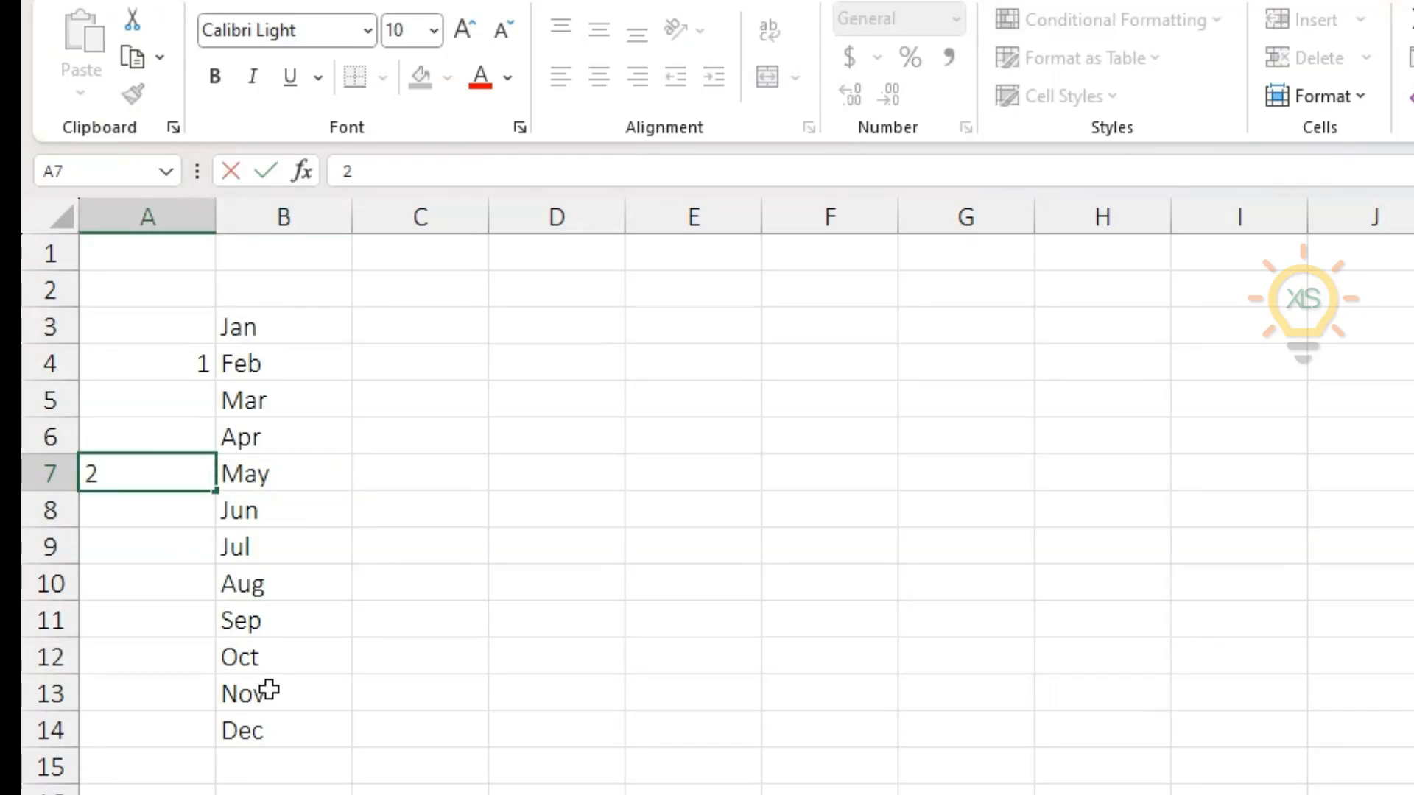
pyautogui.press('Return')
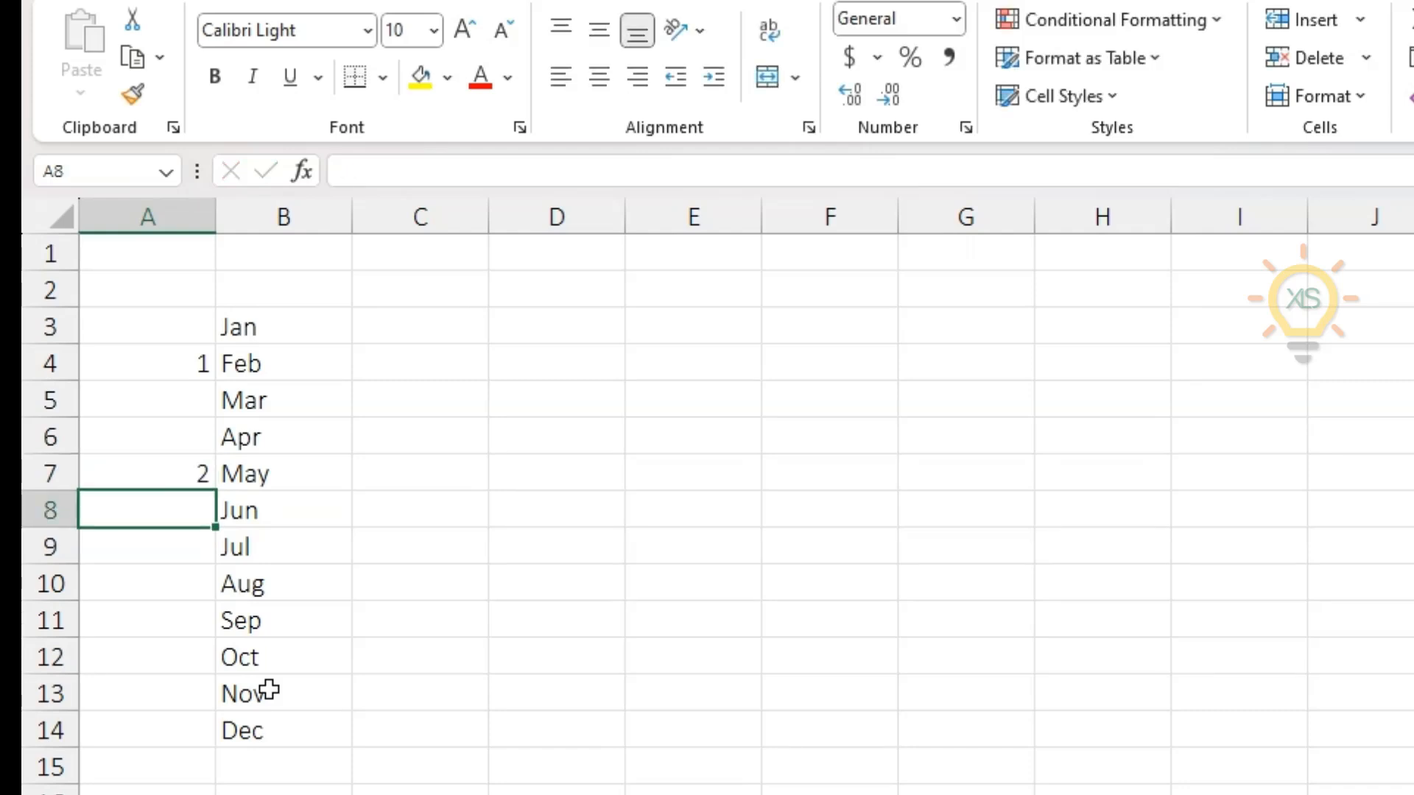
# - Copy the Aug cell B10 and mark it as the third copied item with 3 in A10
pyautogui.click(278, 593)
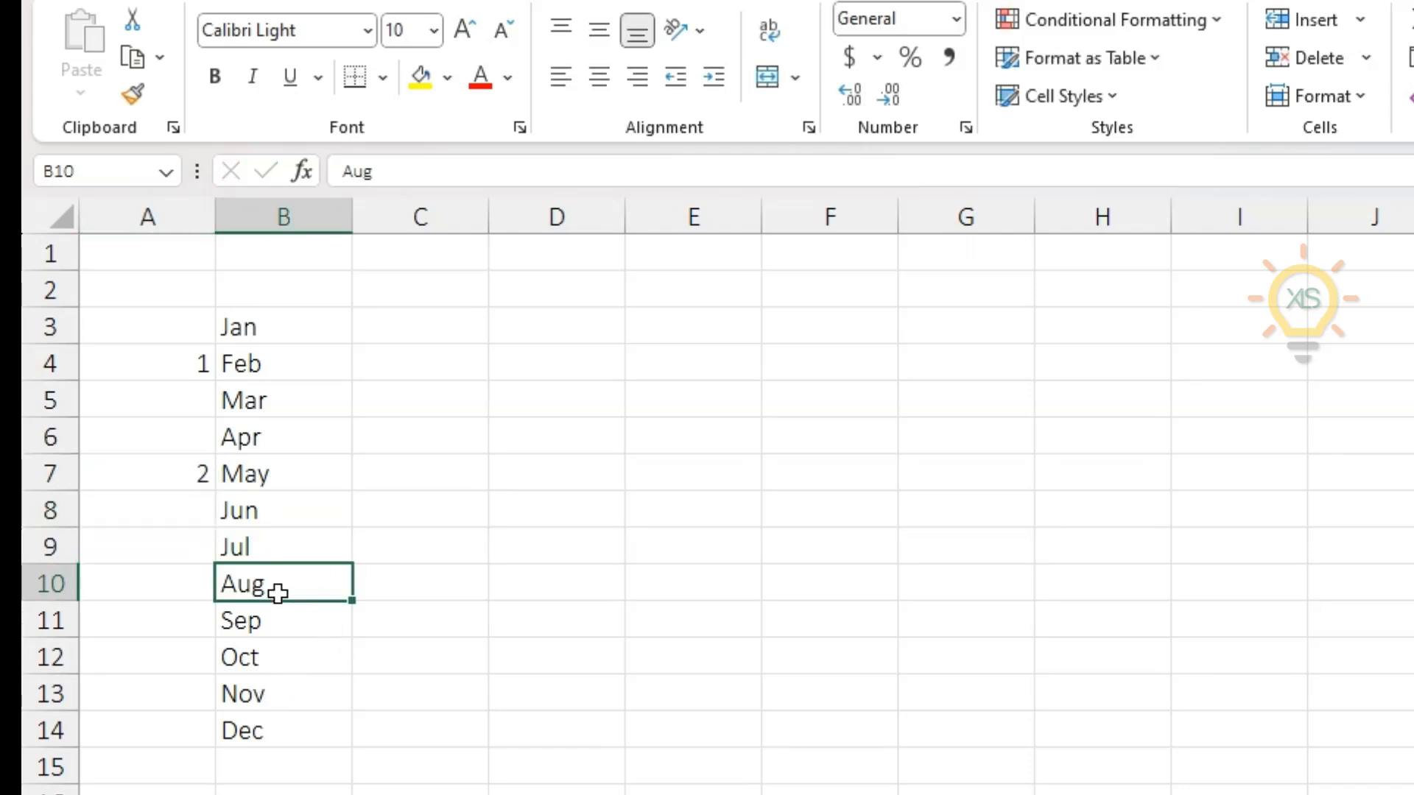
pyautogui.hotkey('ctrl', 'c')
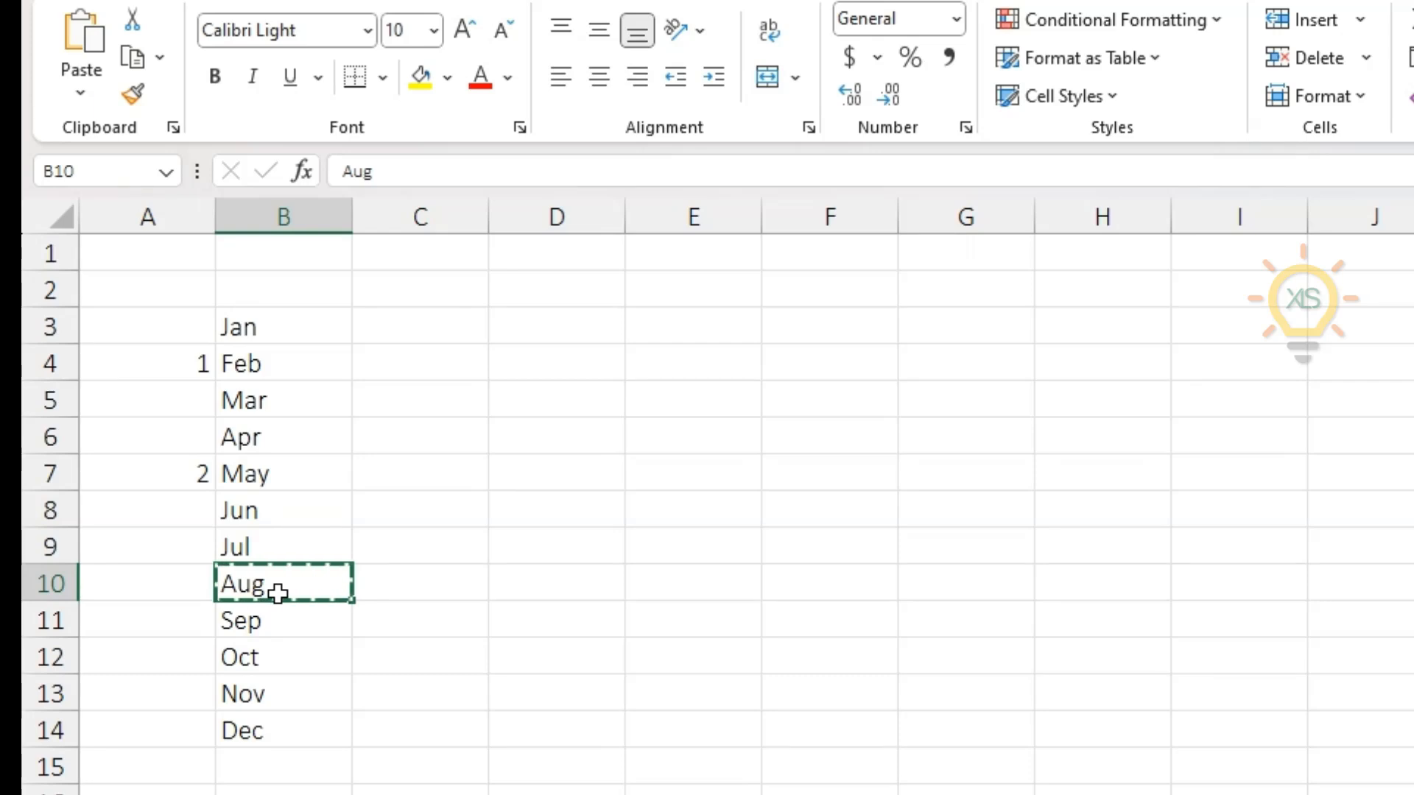
pyautogui.click(156, 576)
pyautogui.write('3')
pyautogui.press('Return')
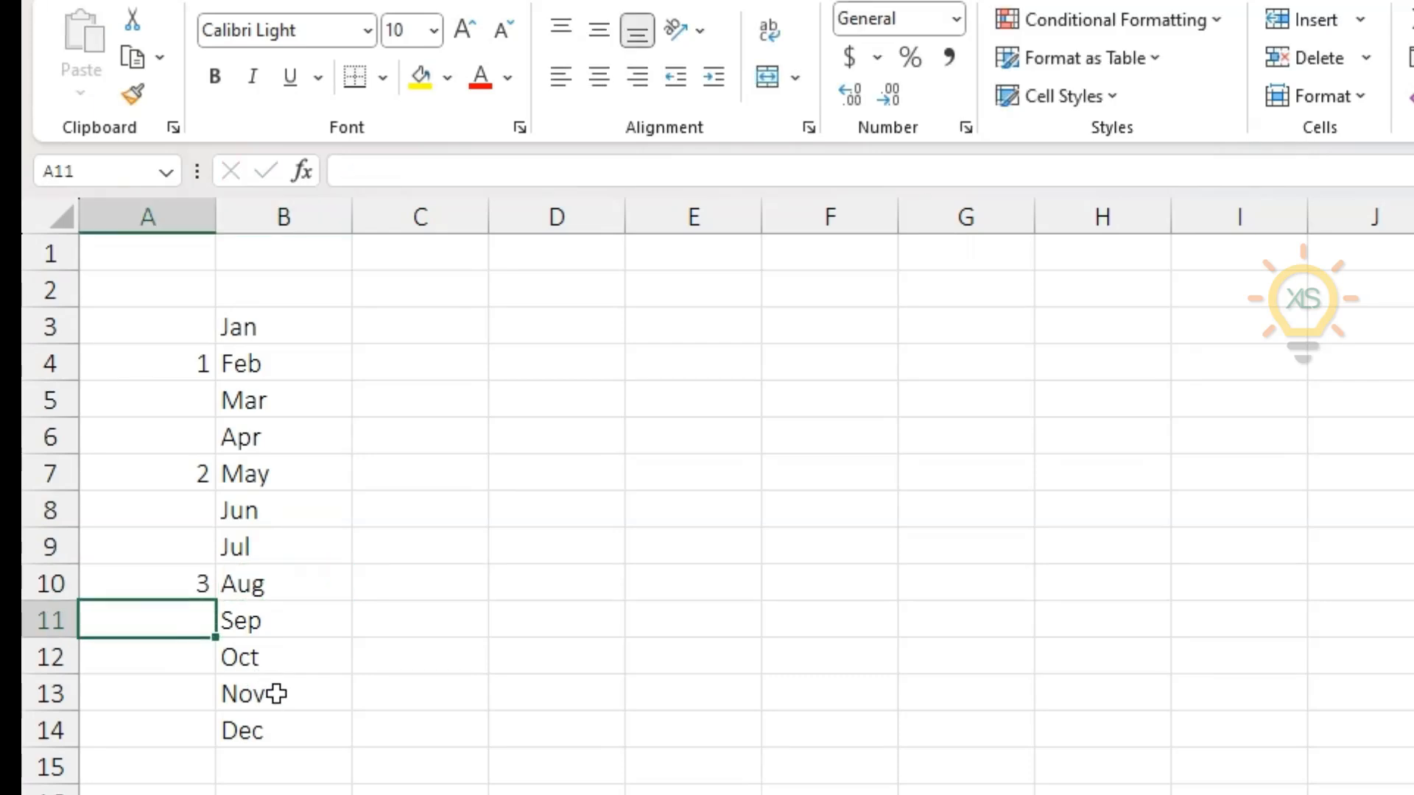
# - Copy the Nov cell B13 and mark it as the fourth copied item with 4 in A13
pyautogui.click(276, 695)
pyautogui.hotkey('ctrl', 'c')
pyautogui.click(164, 690)
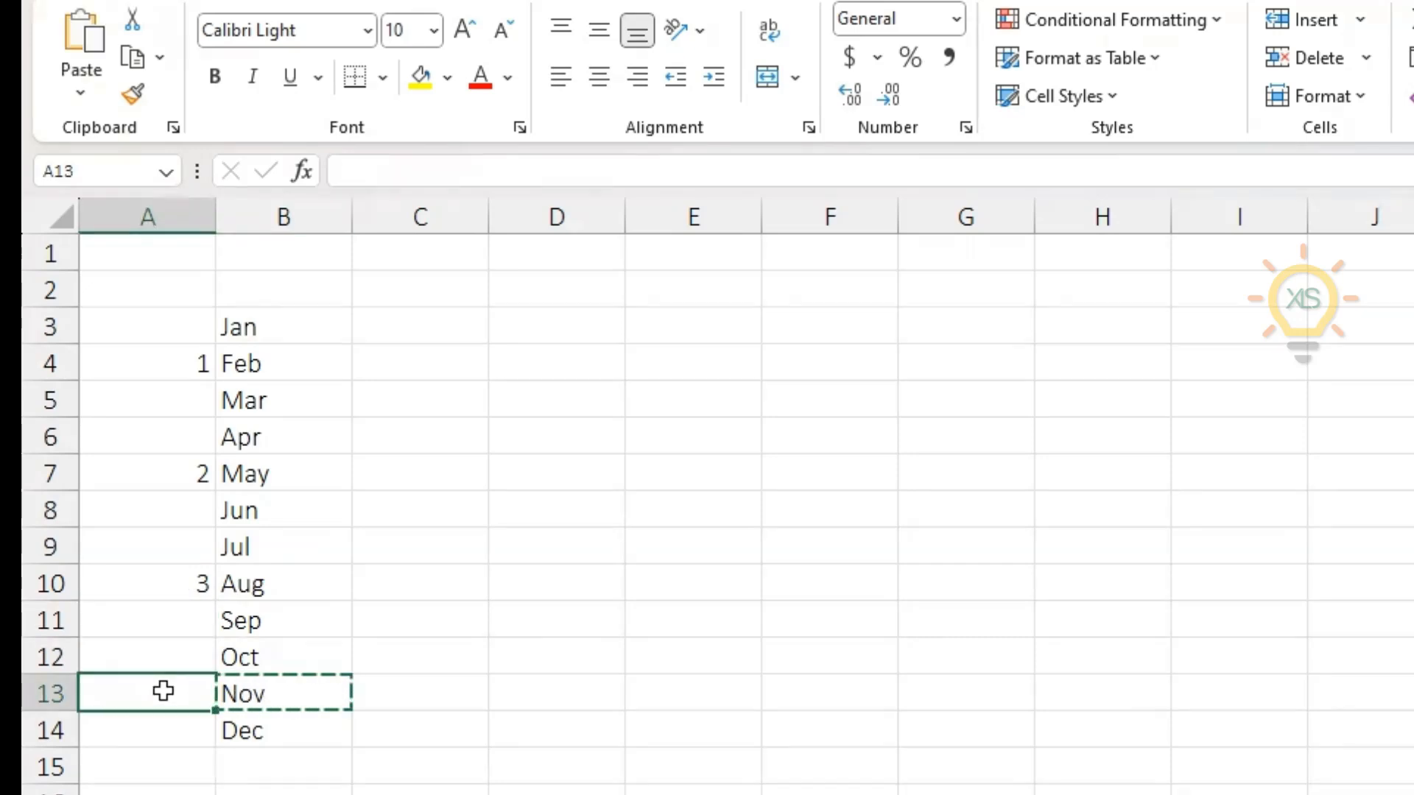
pyautogui.write('4')
pyautogui.press('Return')
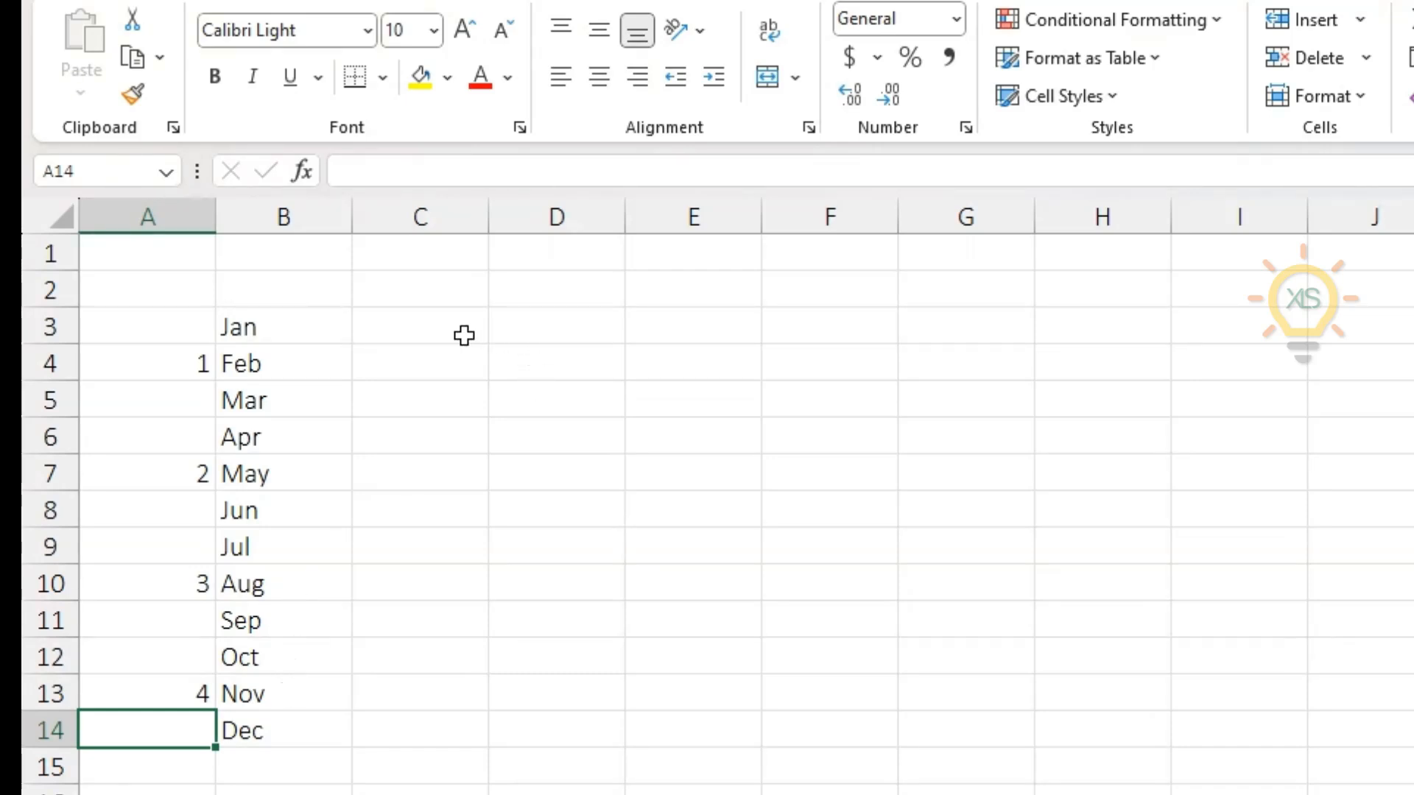
# - Show the Office Clipboard and paste all of its collected items starting at cell D3
pyautogui.click(524, 331)
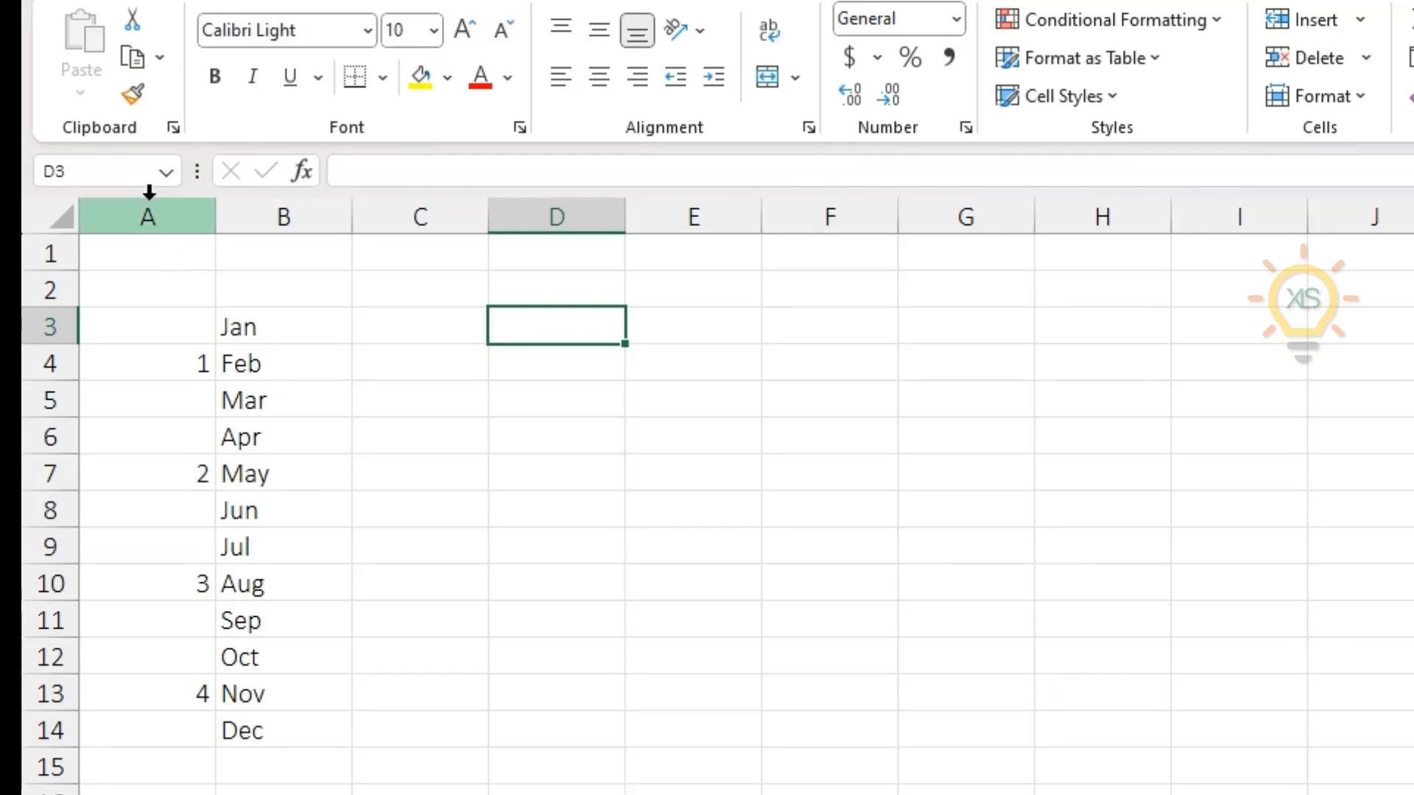
pyautogui.click(178, 121)
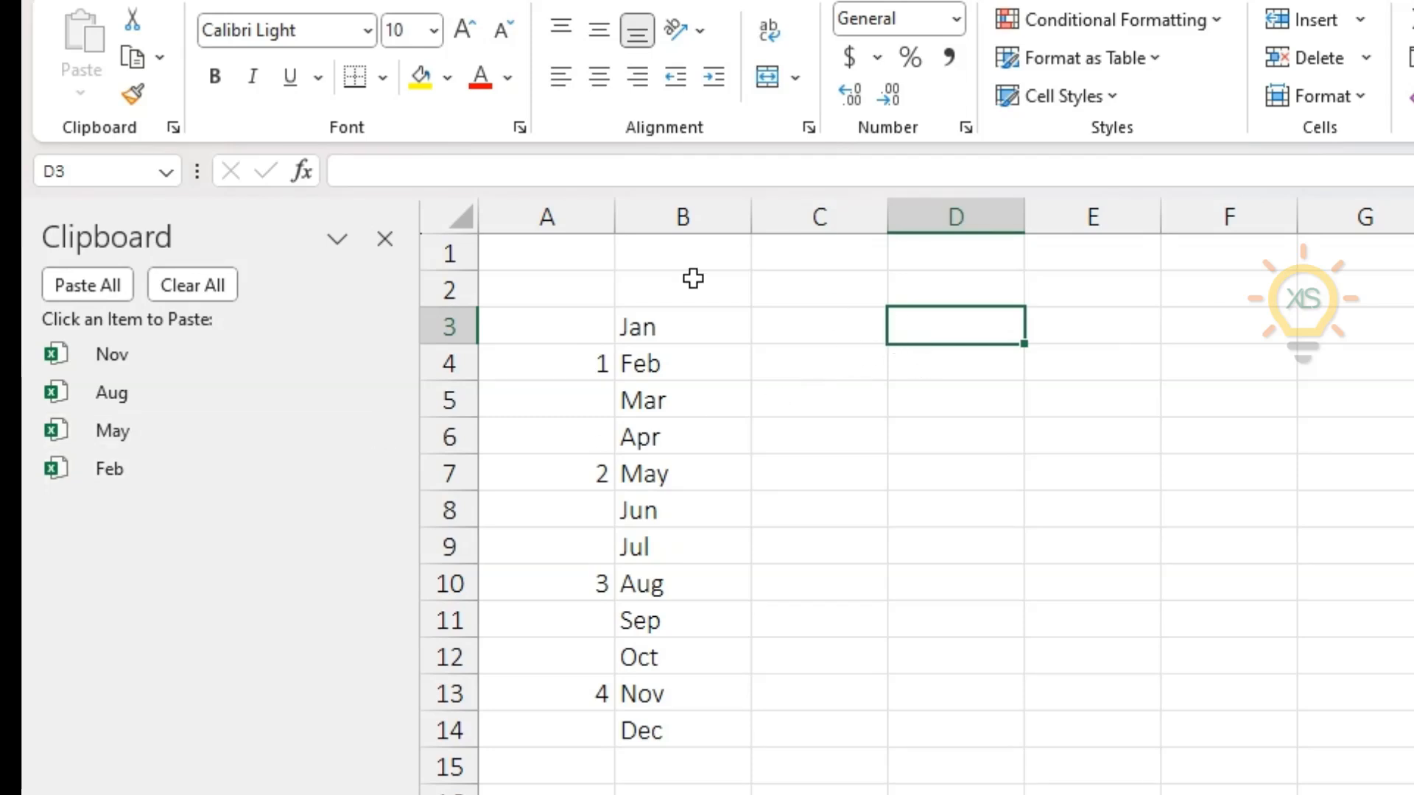
pyautogui.click(99, 286)
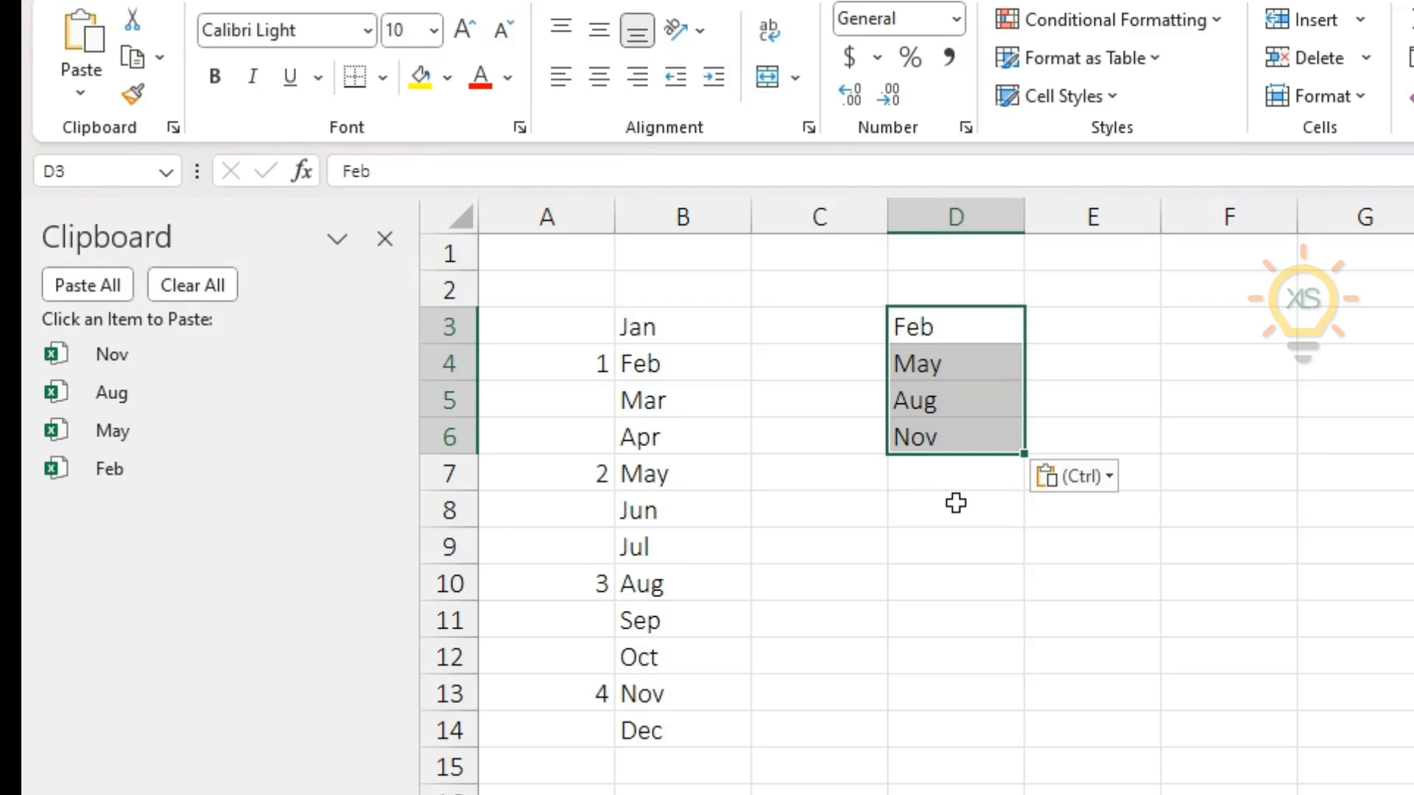
# - Paste the clipboard items individually down D8:D11 in the order Nov, May, Aug, Feb
pyautogui.click(936, 511)
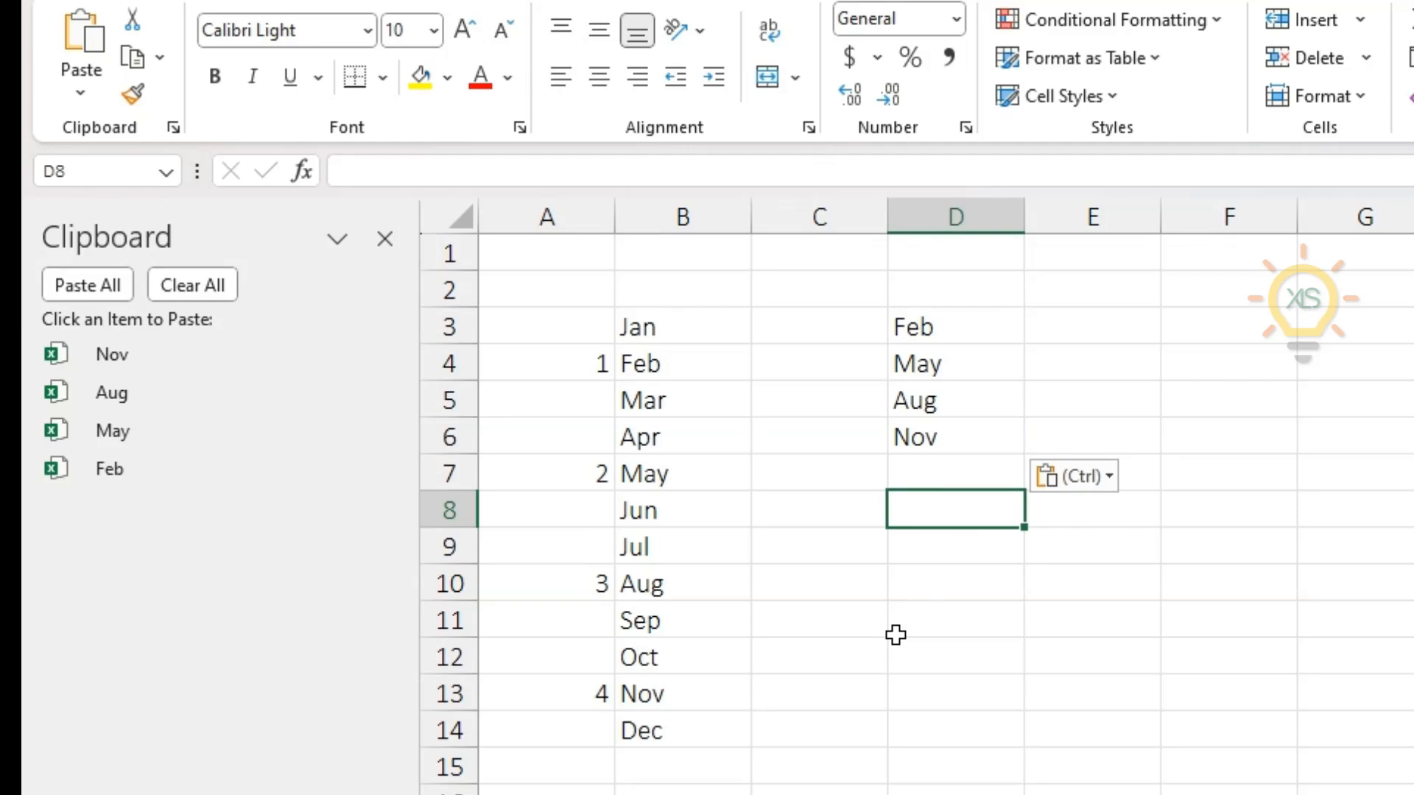
pyautogui.click(177, 357)
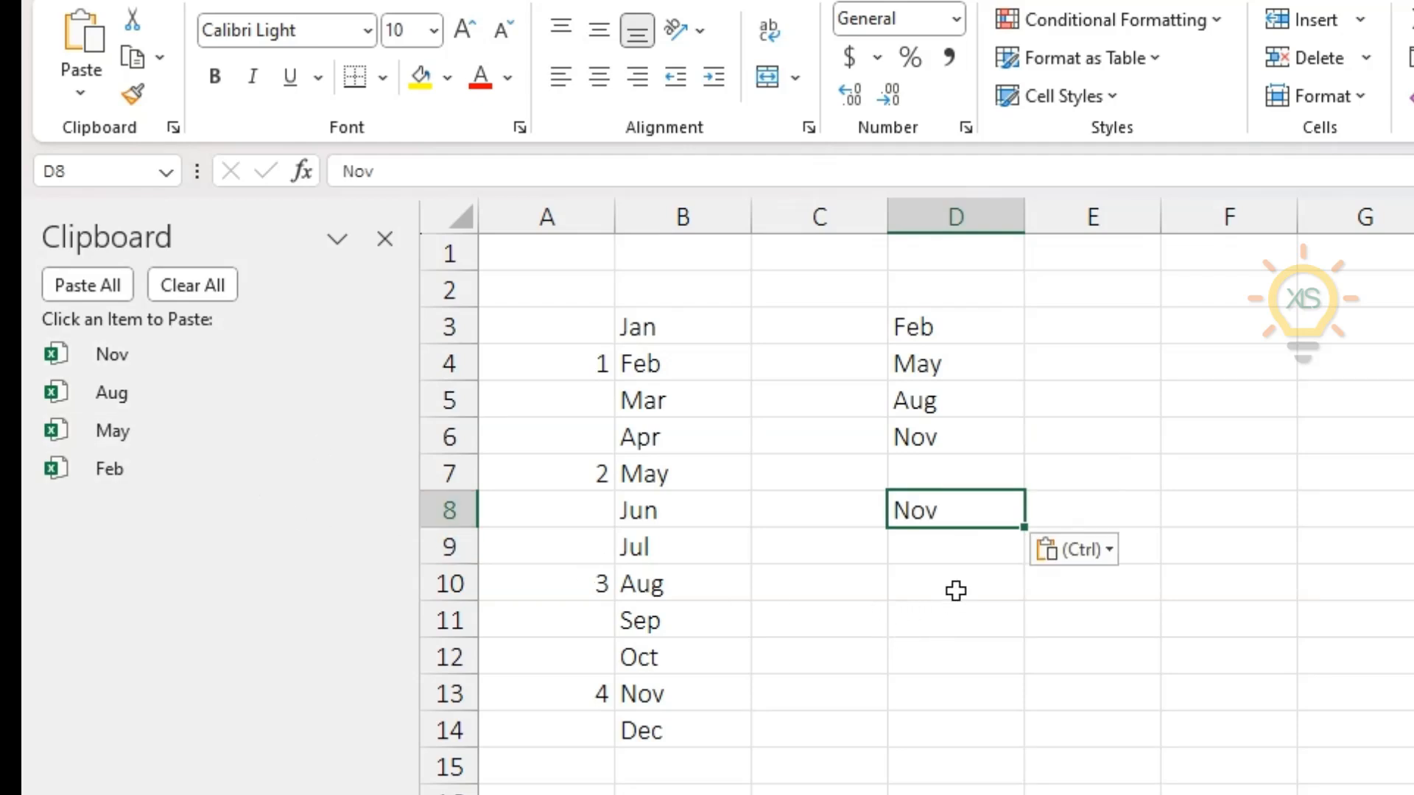
pyautogui.click(947, 546)
pyautogui.click(139, 430)
pyautogui.press('Down')
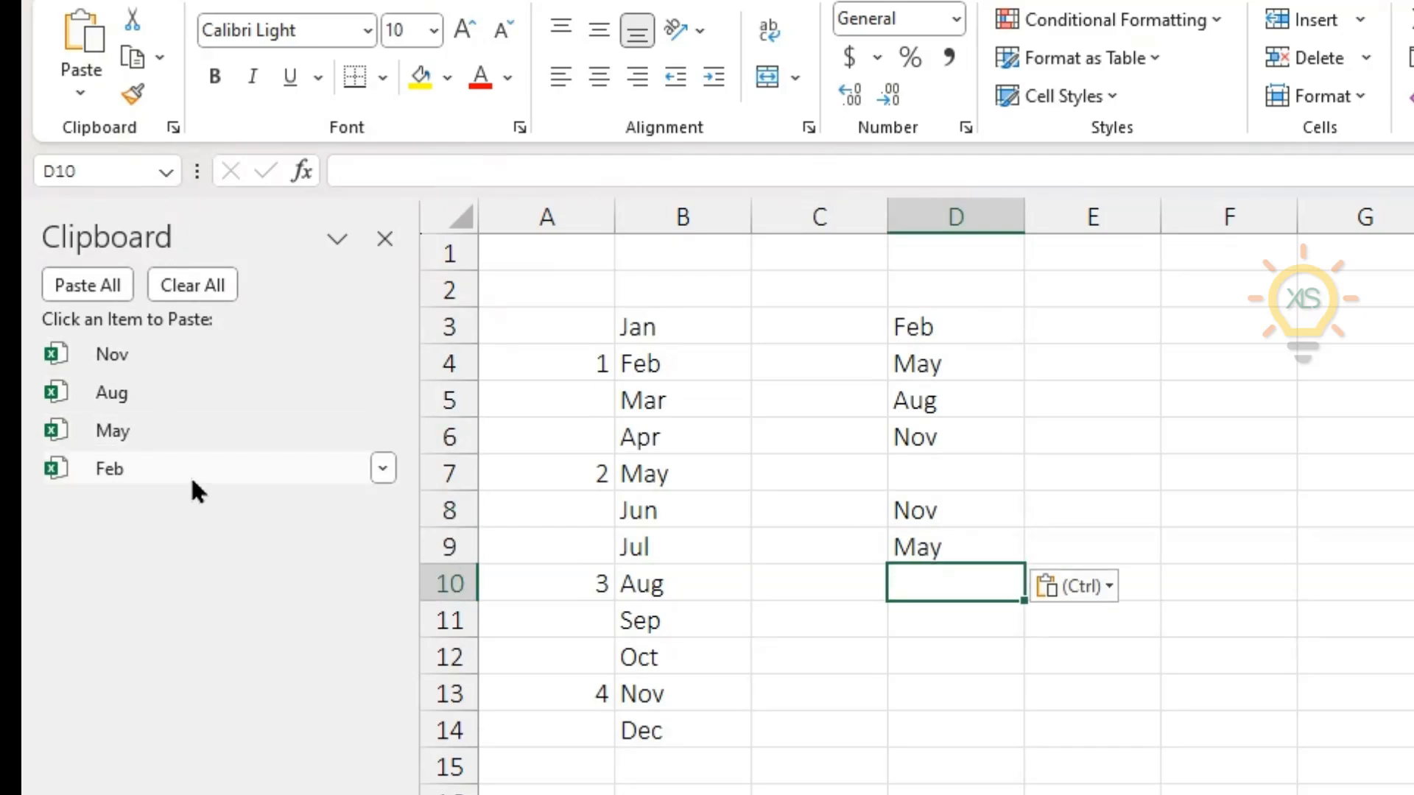
pyautogui.click(167, 390)
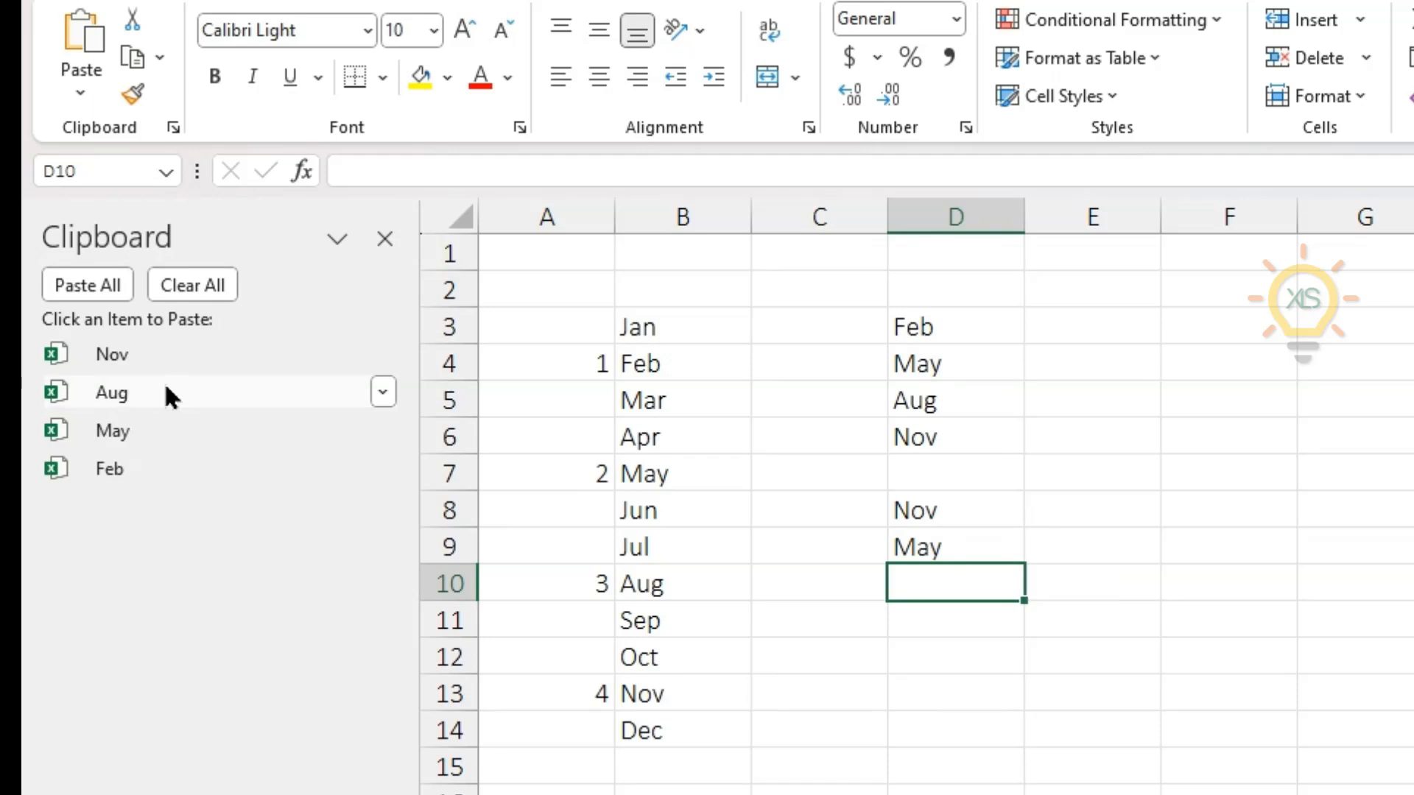
pyautogui.press('Down')
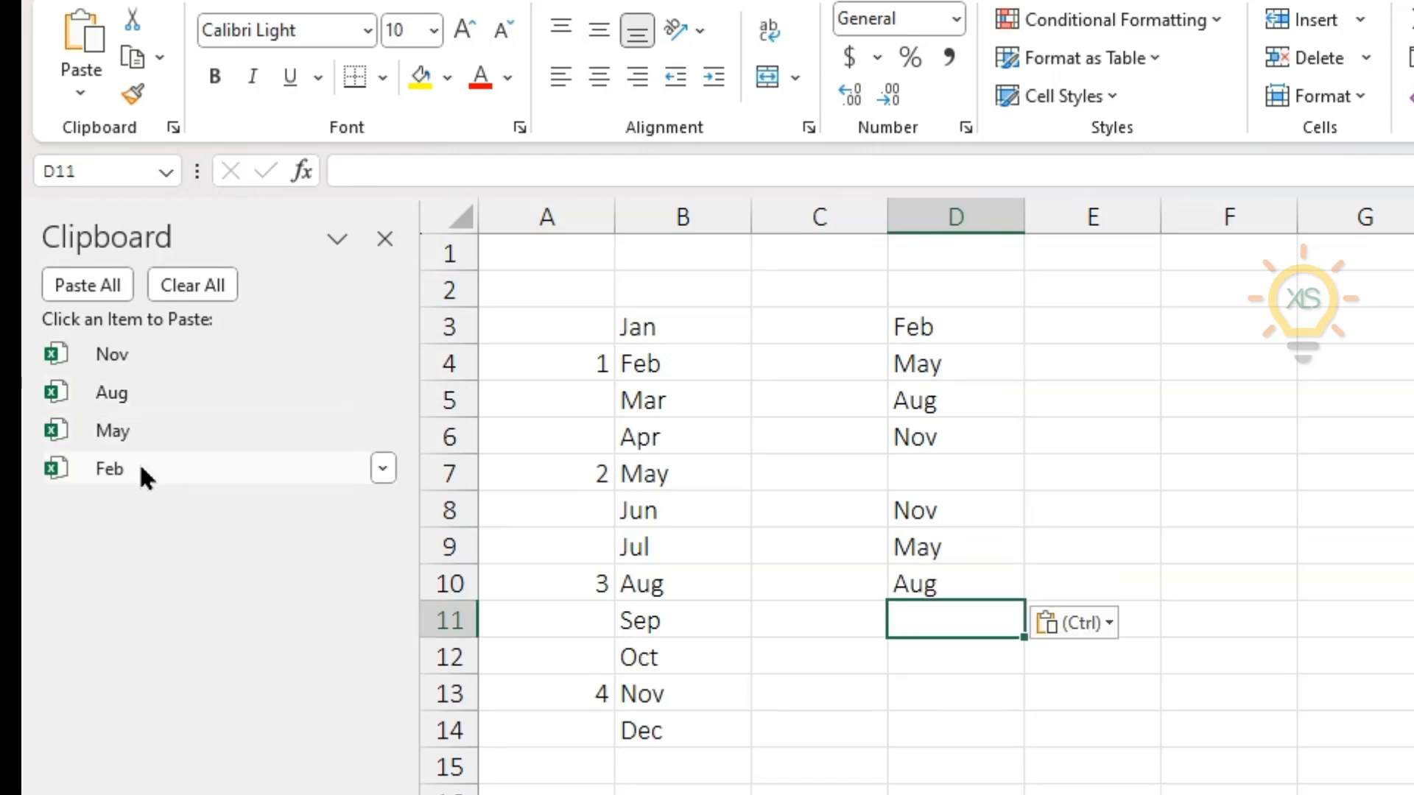
pyautogui.click(140, 469)
pyautogui.click(820, 721)
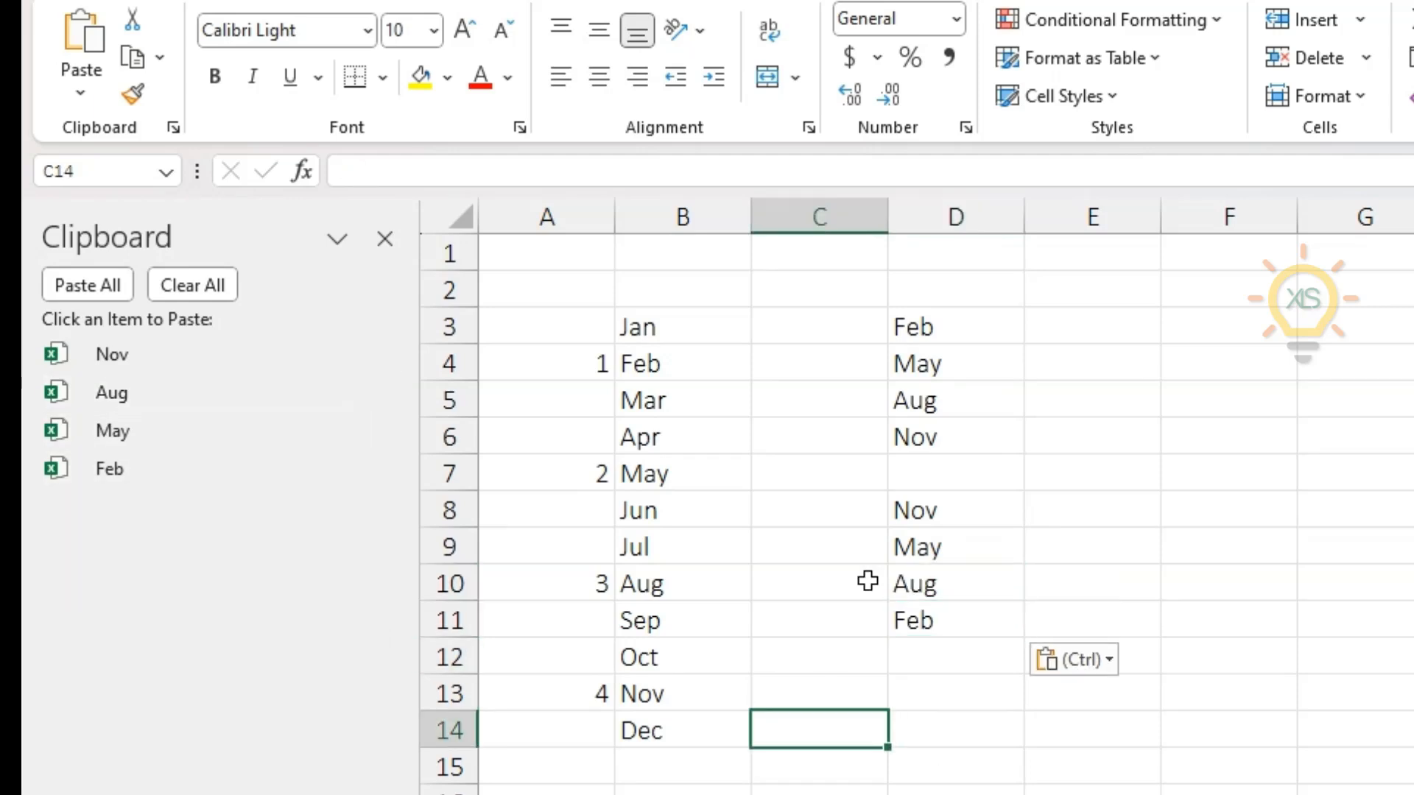
pyautogui.moveTo(915, 511); pyautogui.dragTo(935, 621)
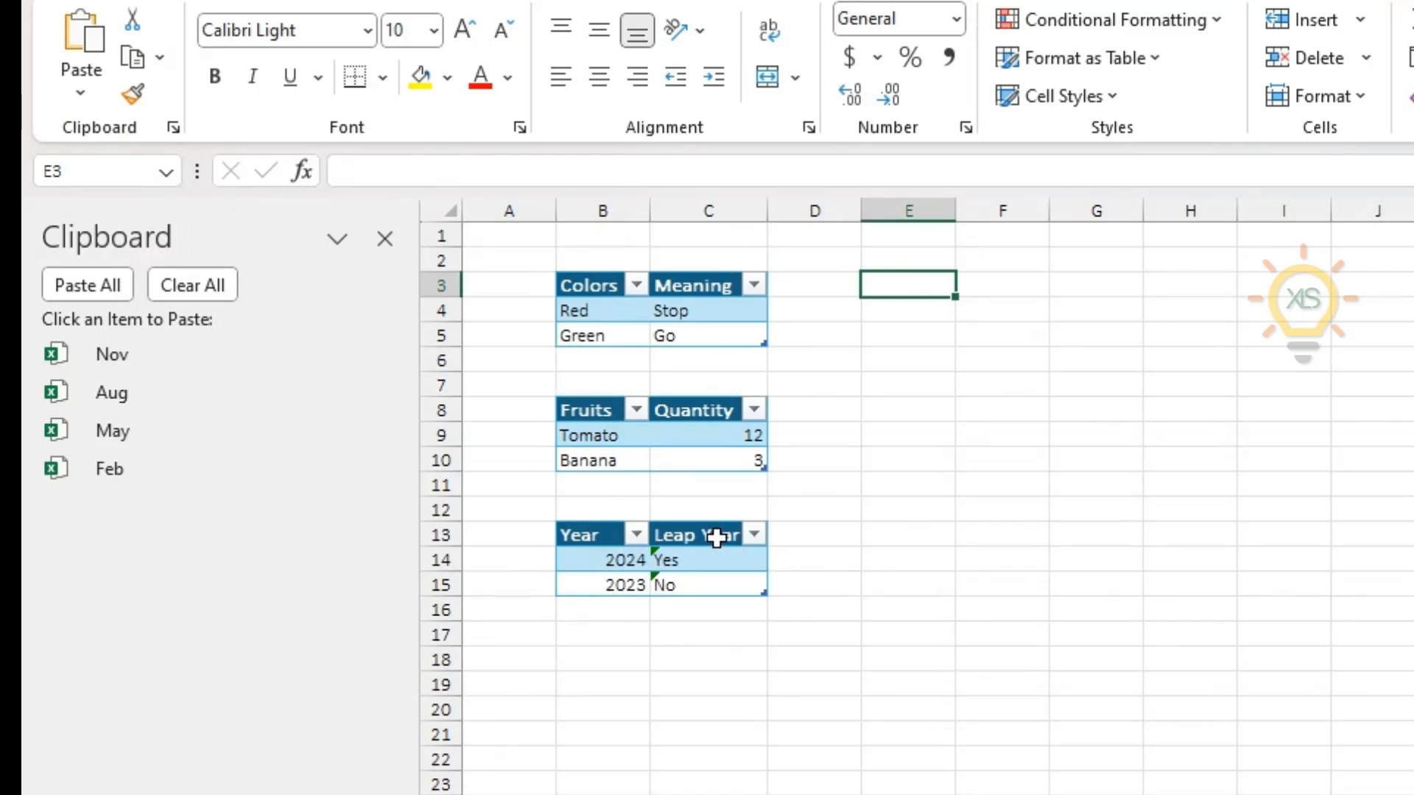
# - Switch to the browser, copy the YouTube channel's round profile image, and return to the Excel workbook
pyautogui.moveTo(1310, 794)
pyautogui.click(1244, 769)
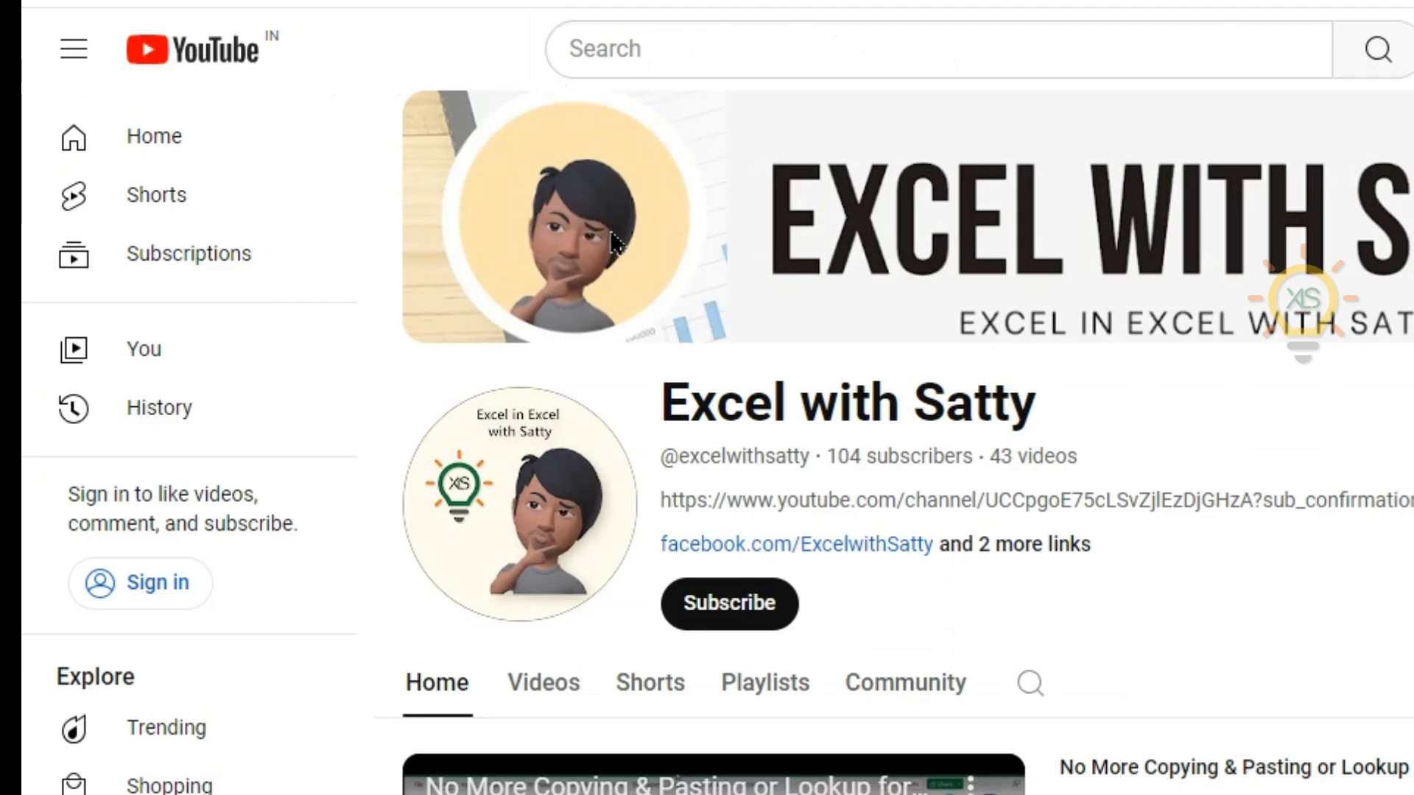
pyautogui.rightClick(540, 506)
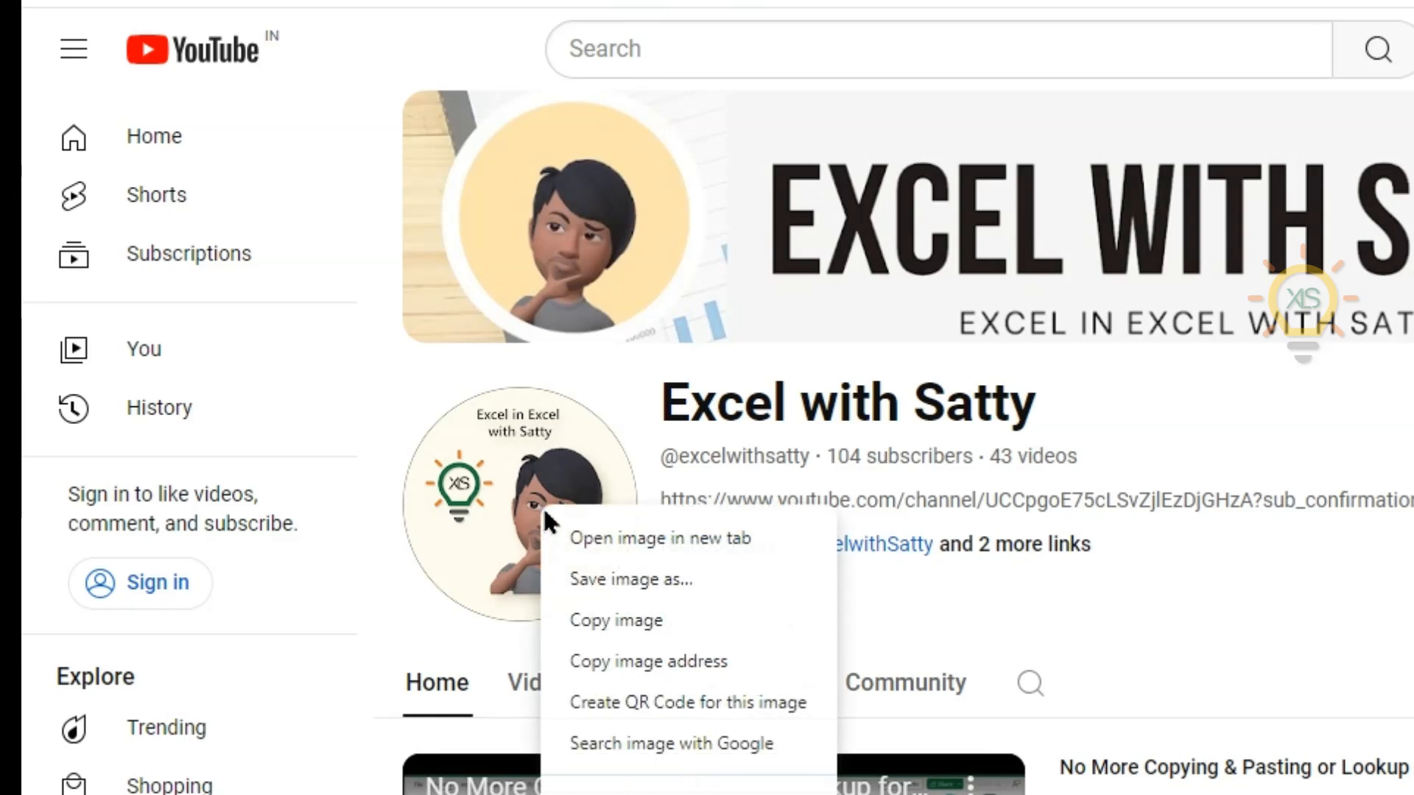
pyautogui.click(628, 624)
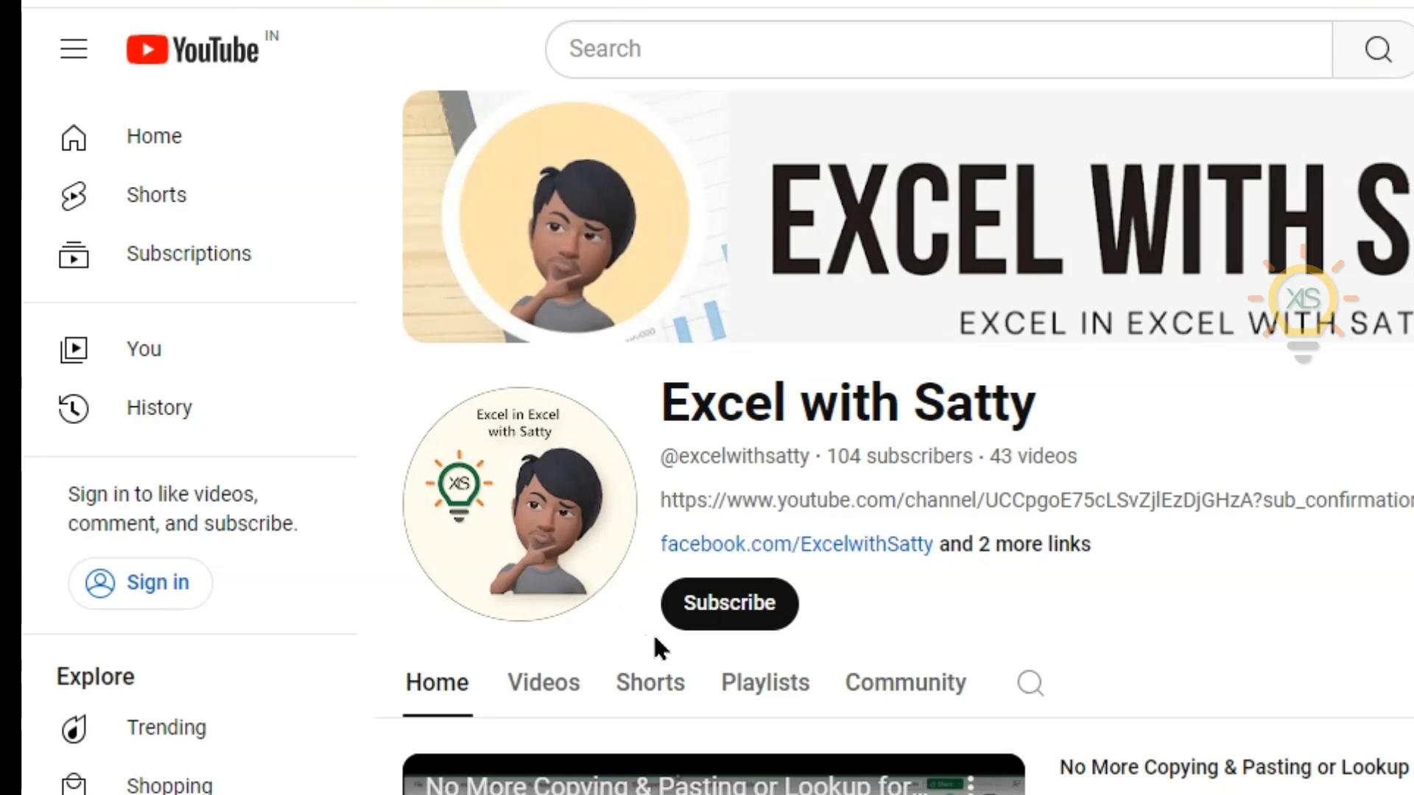
pyautogui.hotkey('alt', 'Tab')
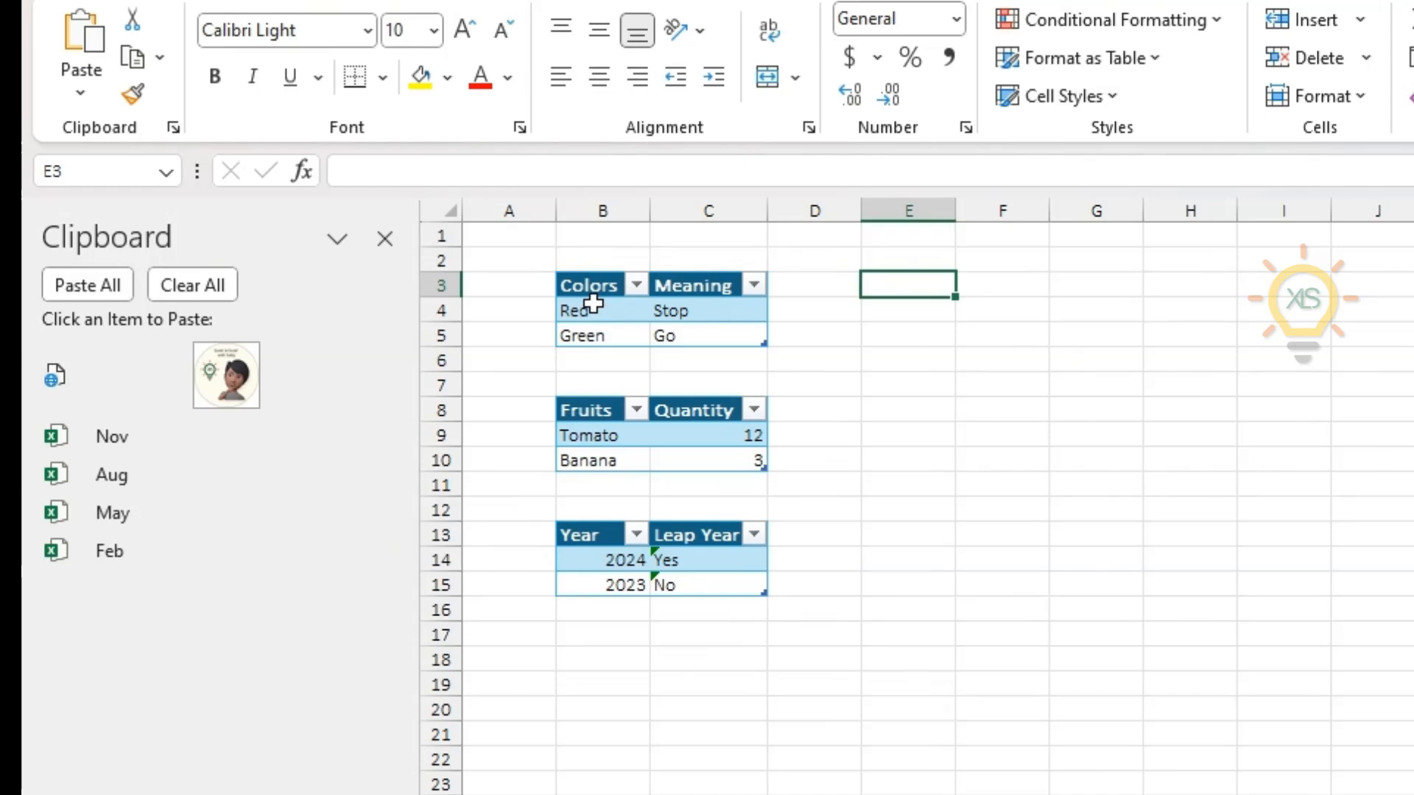
# - Copy the Colors and Meaning table in B3:C5 to the clipboard
pyautogui.moveTo(575, 285); pyautogui.dragTo(592, 336)
pyautogui.click(122, 53)
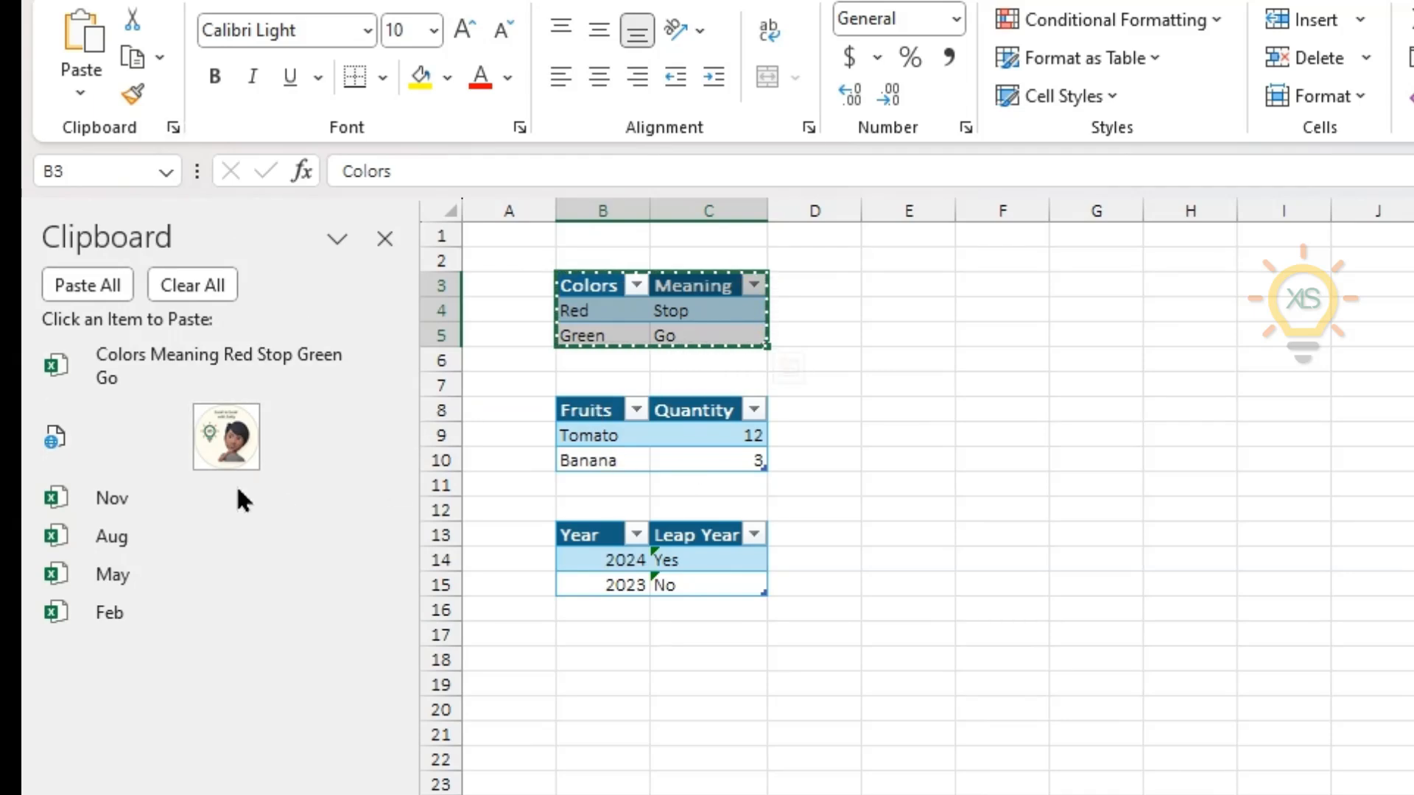
pyautogui.click(171, 365)
# - Add the Fruits table B8:C10 and the Leap Year table B13:C15 to the clipboard as separate copies
pyautogui.moveTo(599, 414); pyautogui.dragTo(682, 457)
pyautogui.click(133, 58)
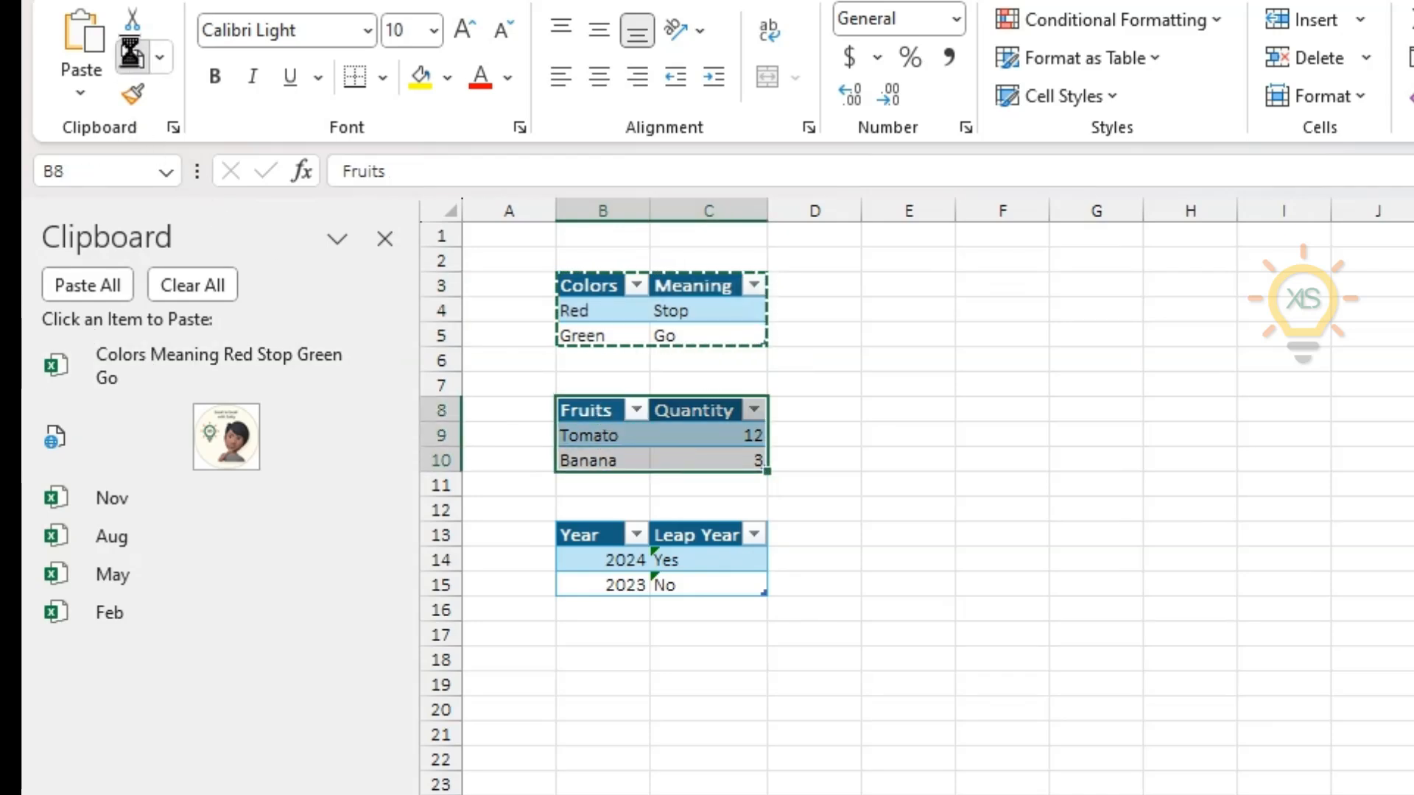
pyautogui.moveTo(571, 535); pyautogui.dragTo(655, 582)
pyautogui.click(128, 59)
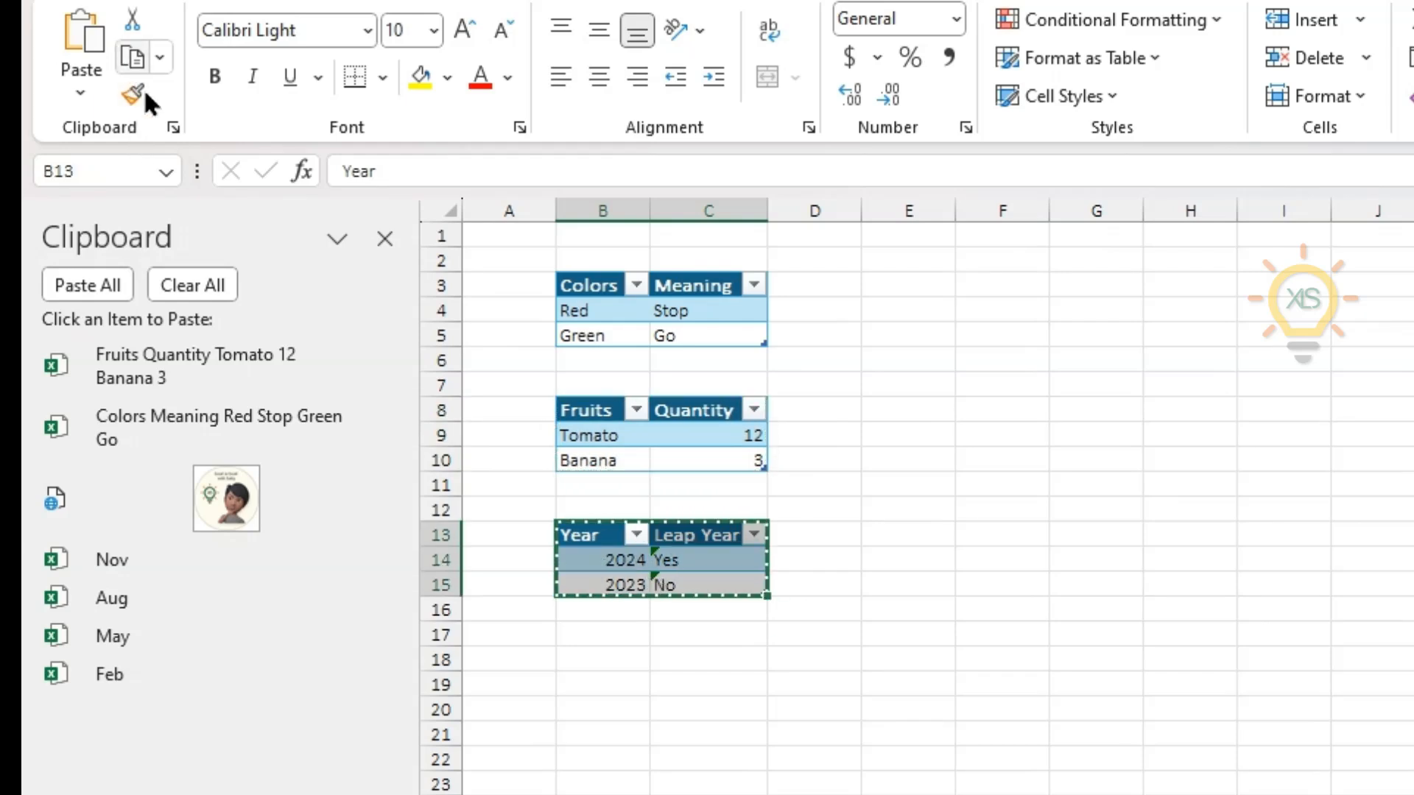
pyautogui.click(879, 608)
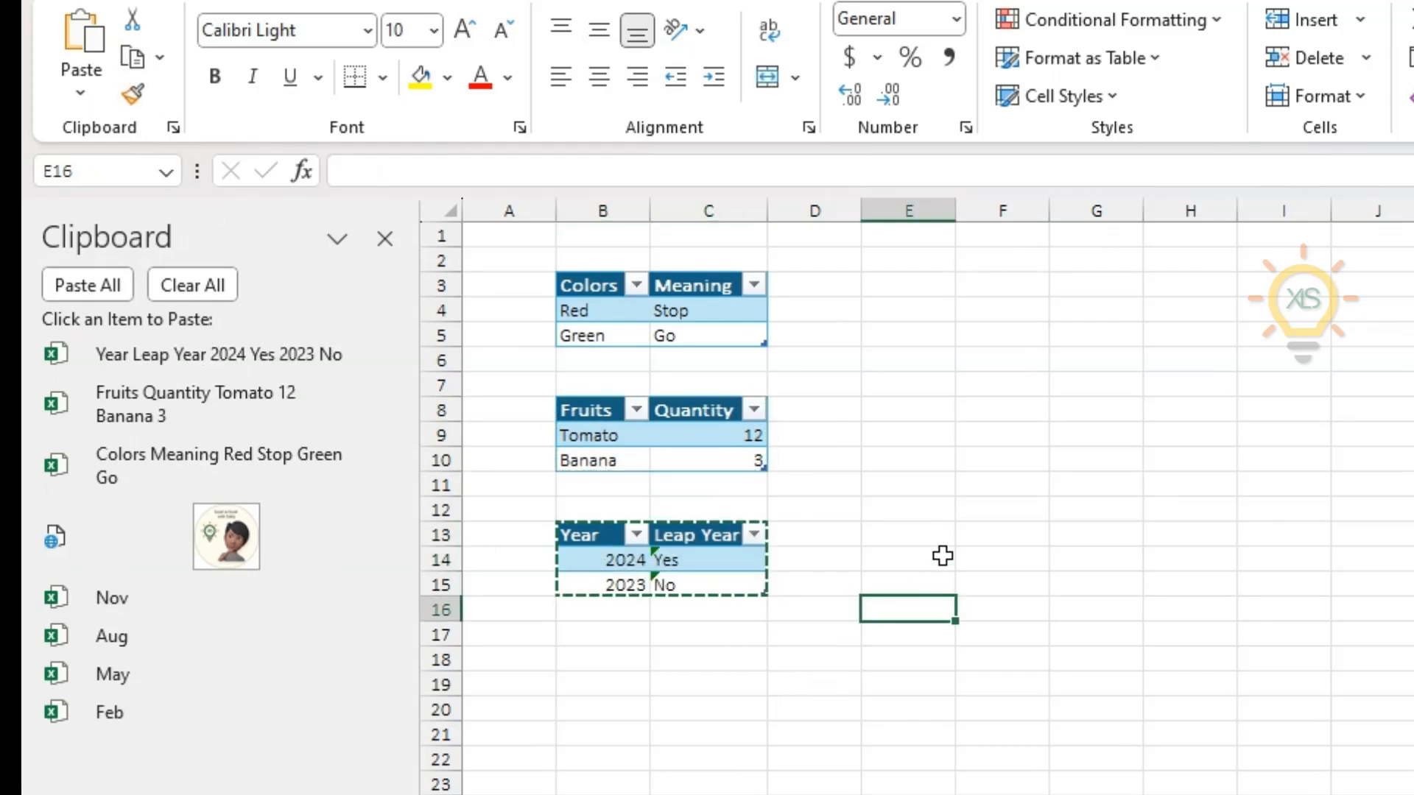
# - Paste the copied profile image from the clipboard at cell E3
pyautogui.click(930, 289)
pyautogui.moveTo(250, 533)
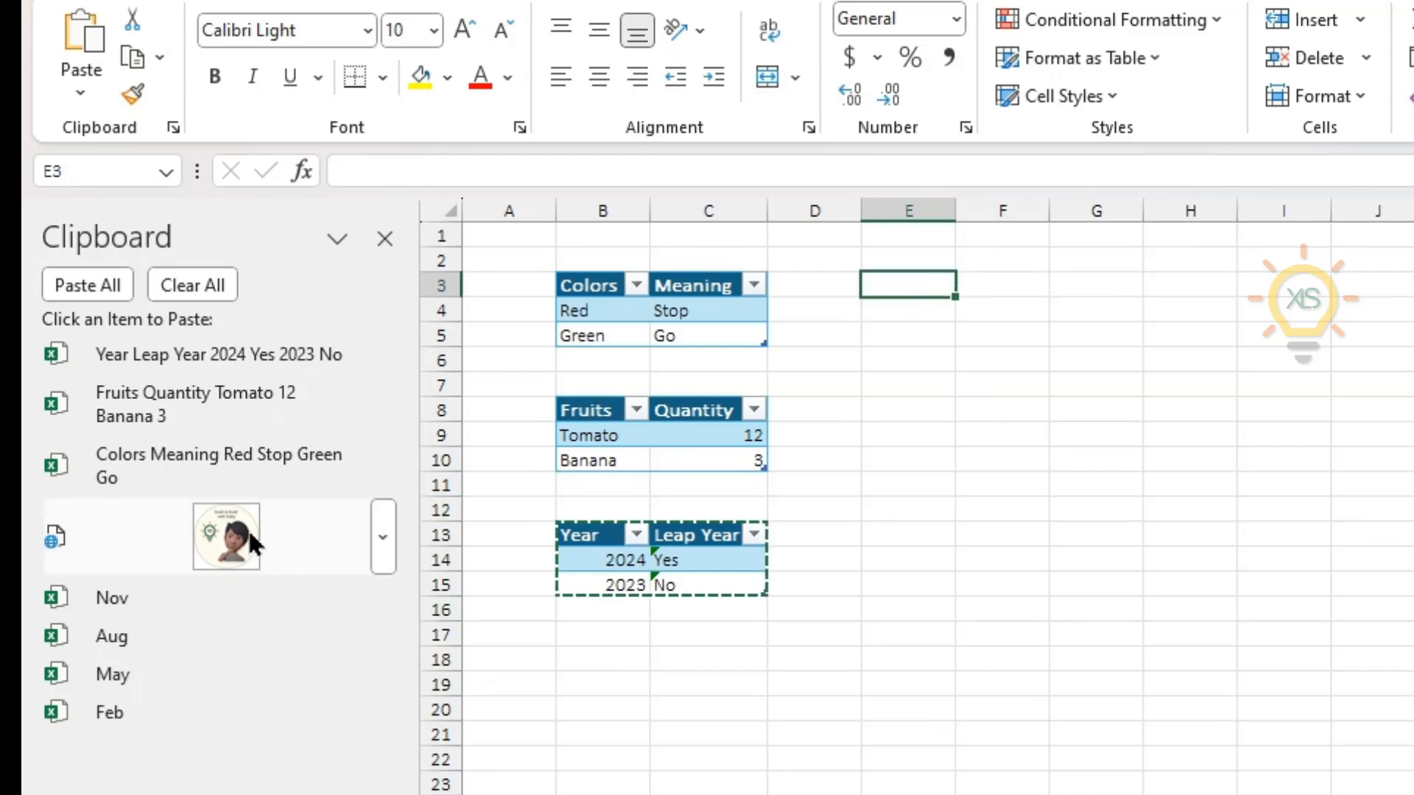
pyautogui.click(249, 528)
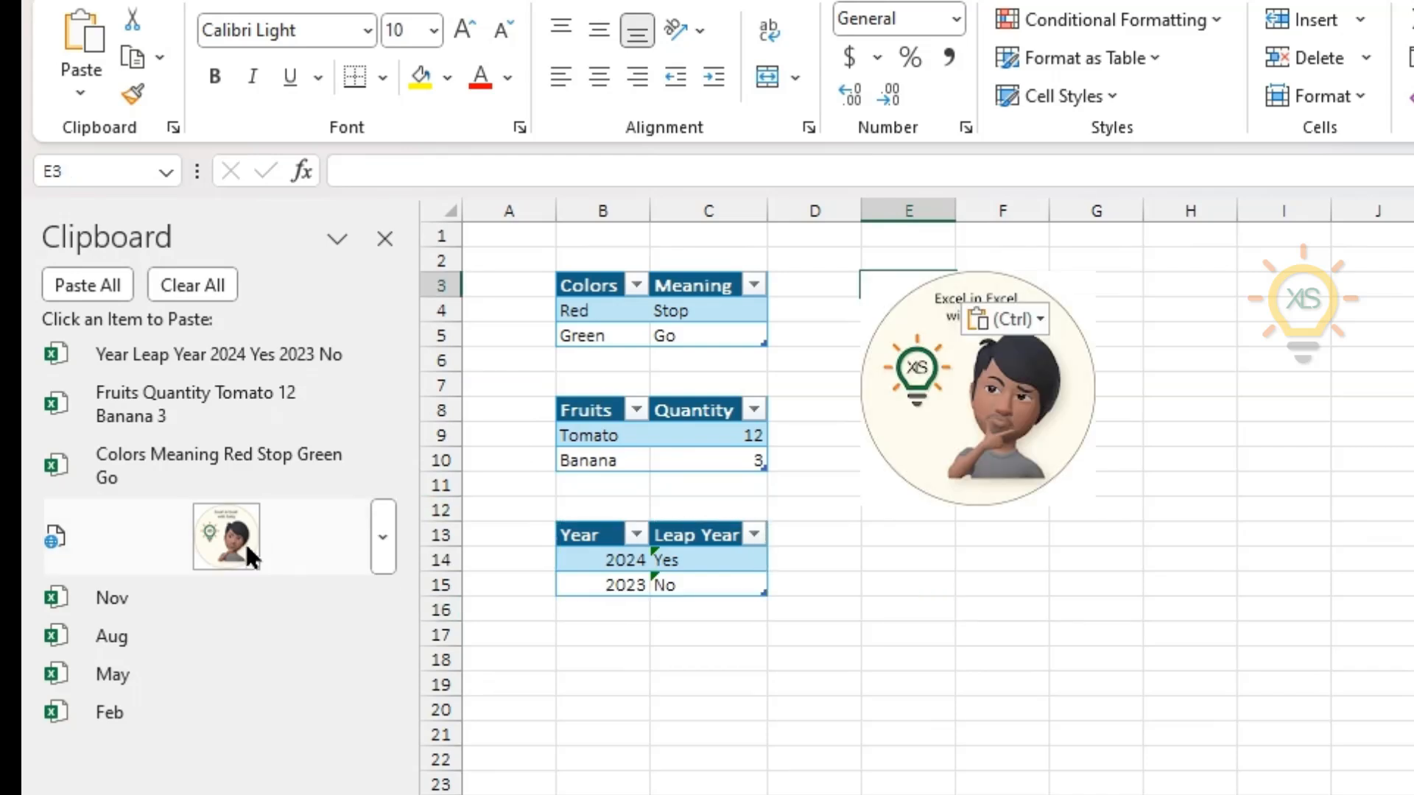
# - Paste the copied tables from the clipboard individually: Fruits at H3, Leap Year at H8 and Colors at H13
pyautogui.click(1183, 291)
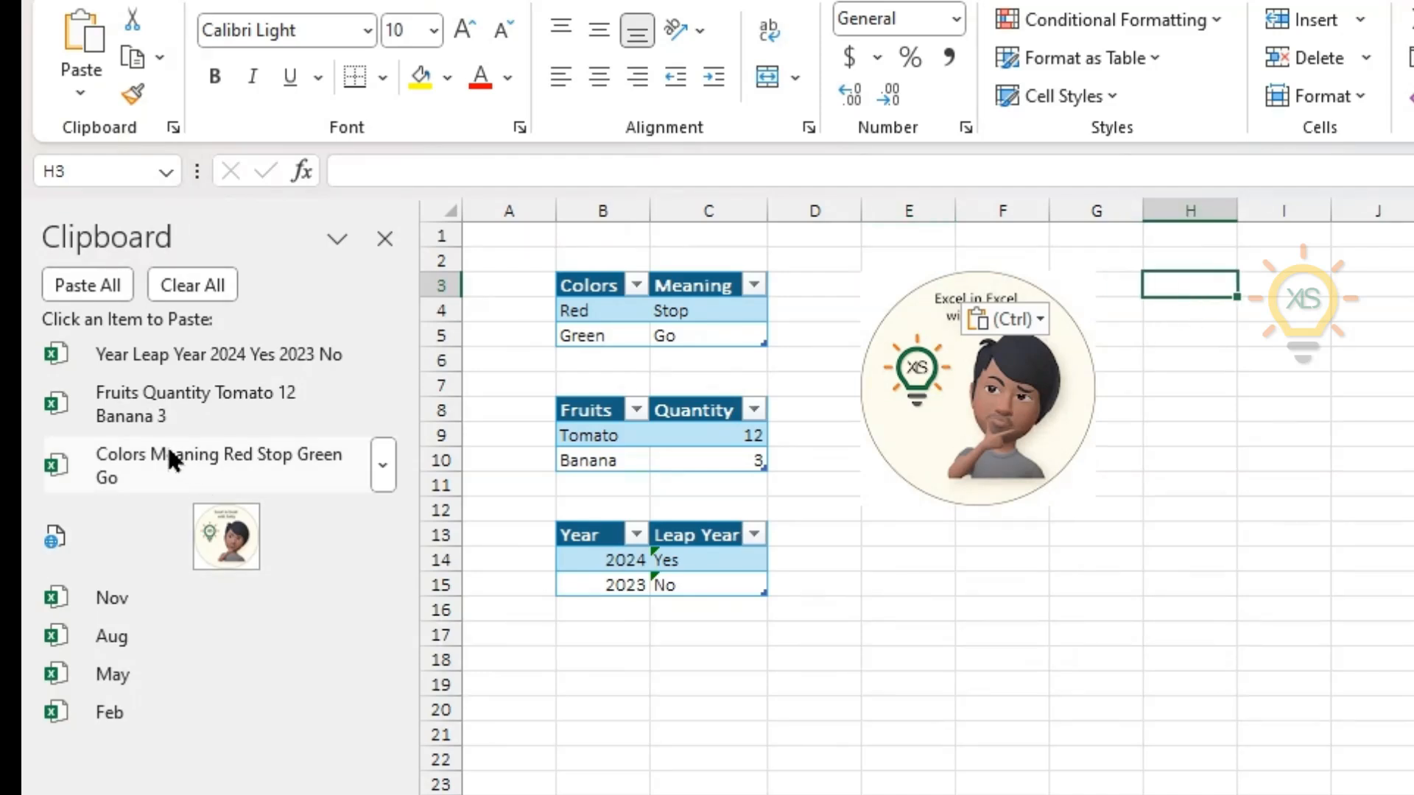
pyautogui.click(163, 380)
pyautogui.click(1190, 410)
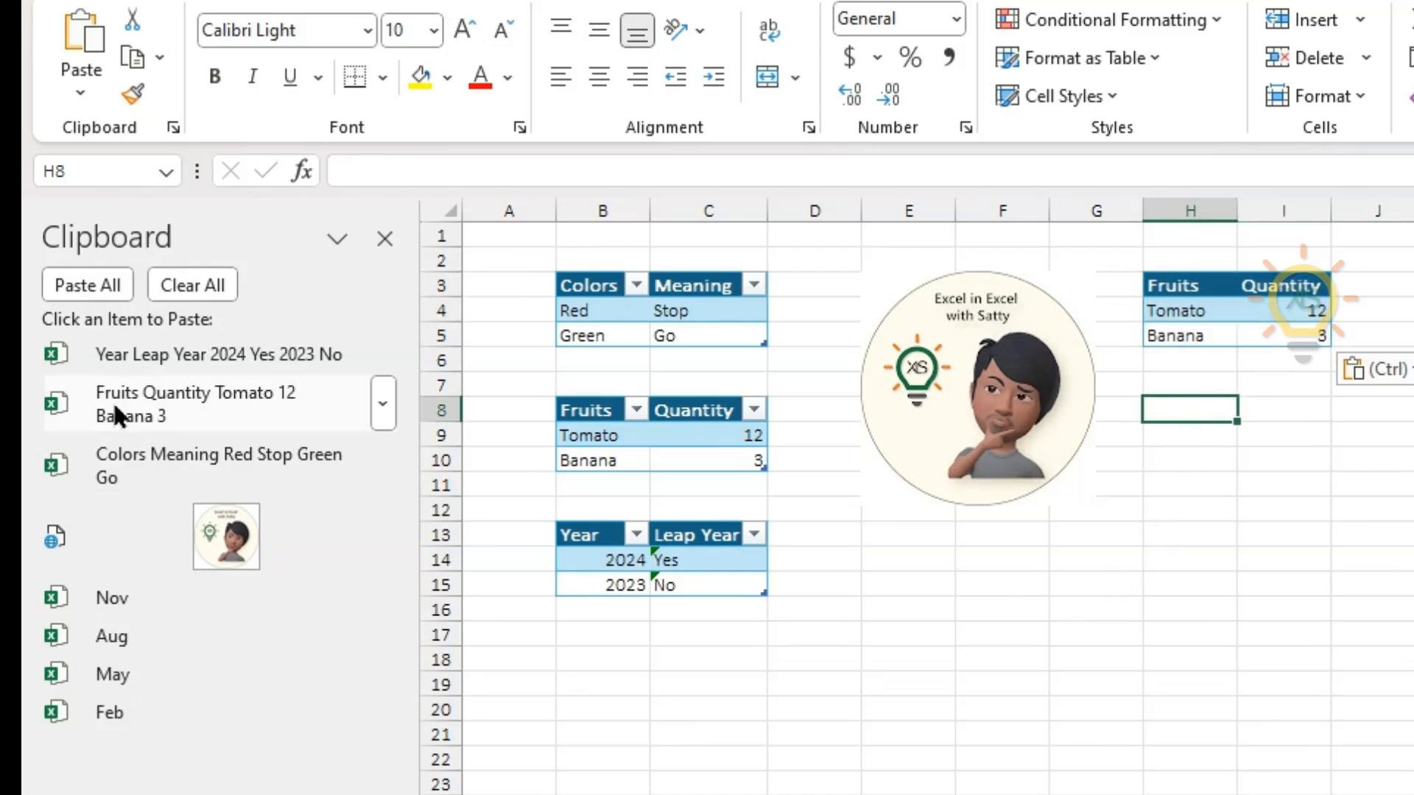
pyautogui.click(142, 358)
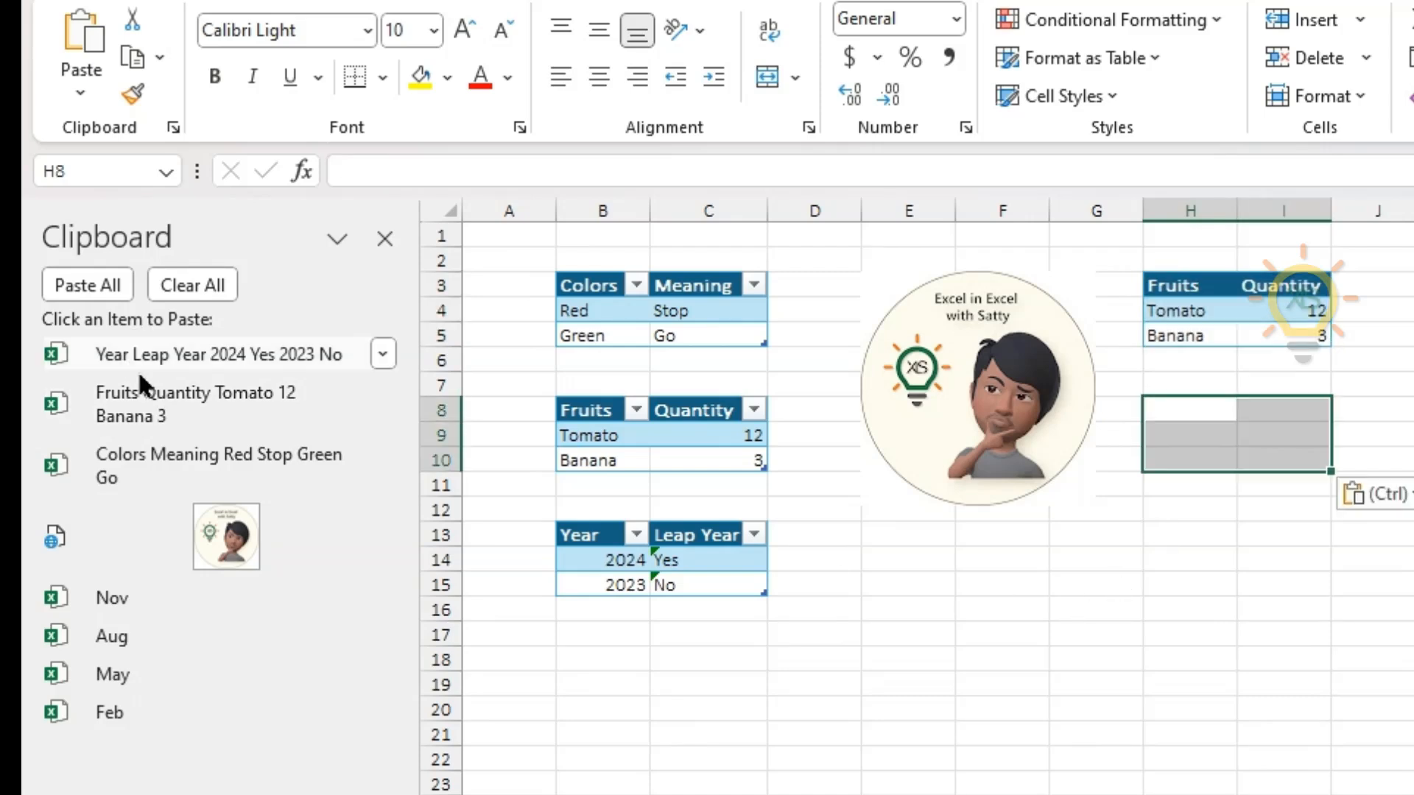
pyautogui.click(1205, 536)
pyautogui.click(136, 451)
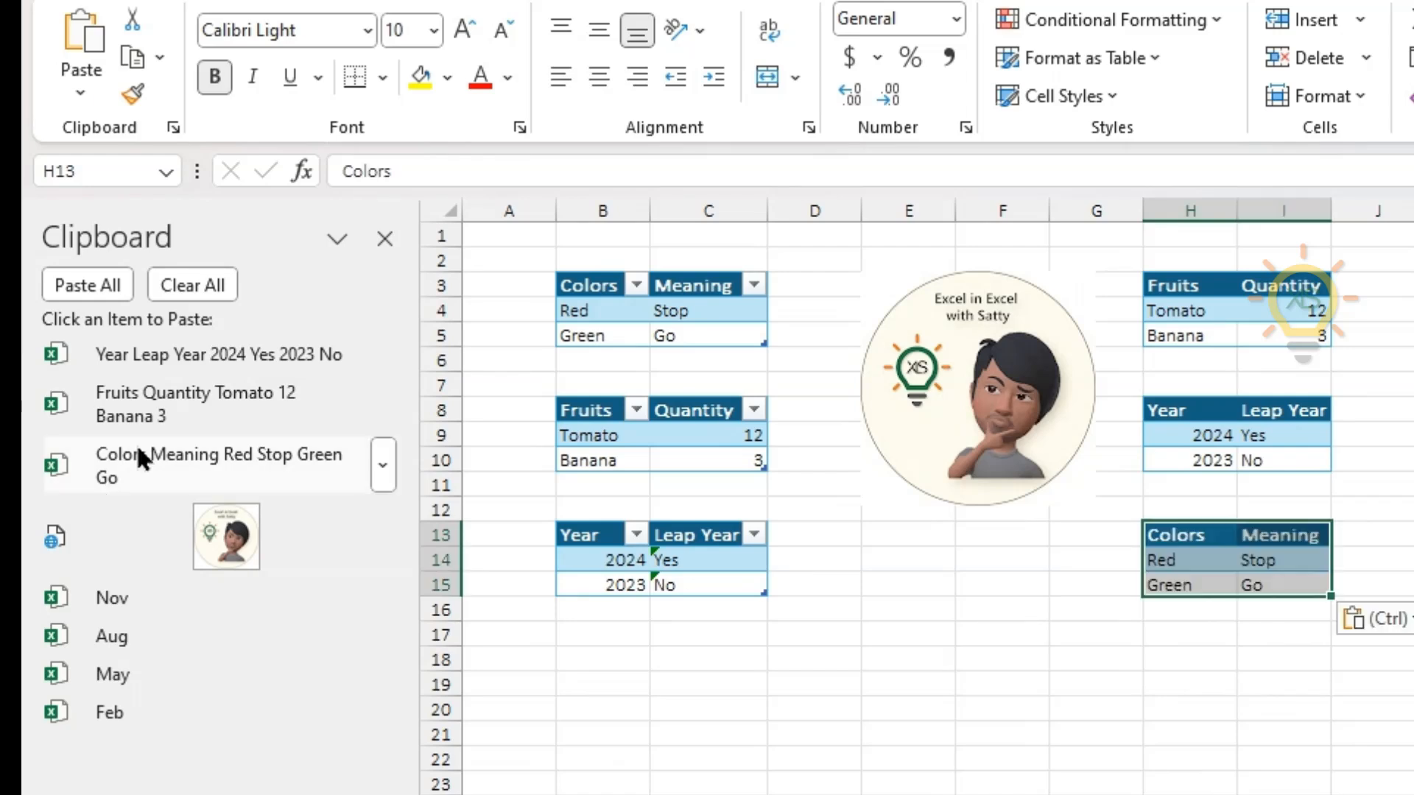
# - Paste the month items from the clipboard individually down E16:E19 in the order Nov, Aug, May, Feb
pyautogui.click(935, 609)
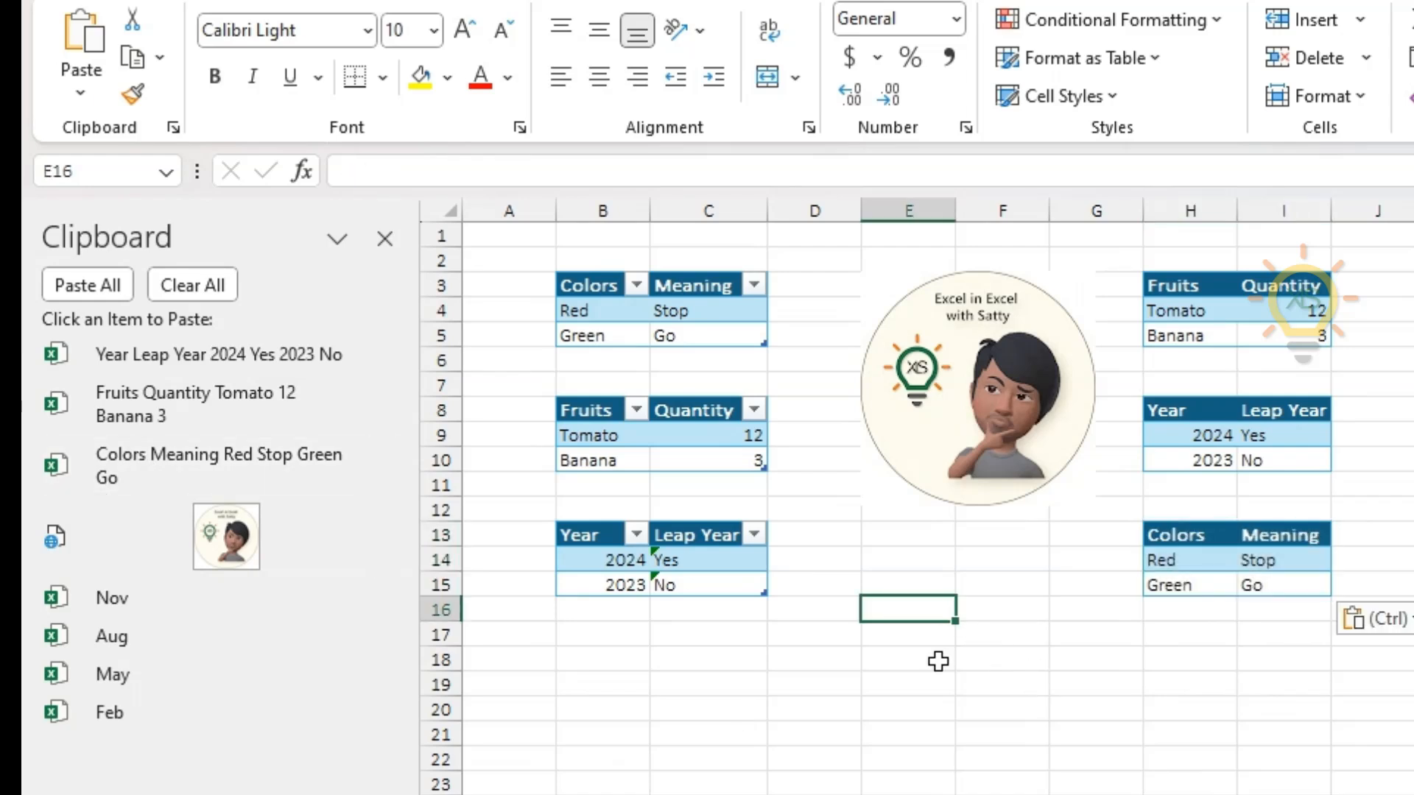
pyautogui.click(113, 598)
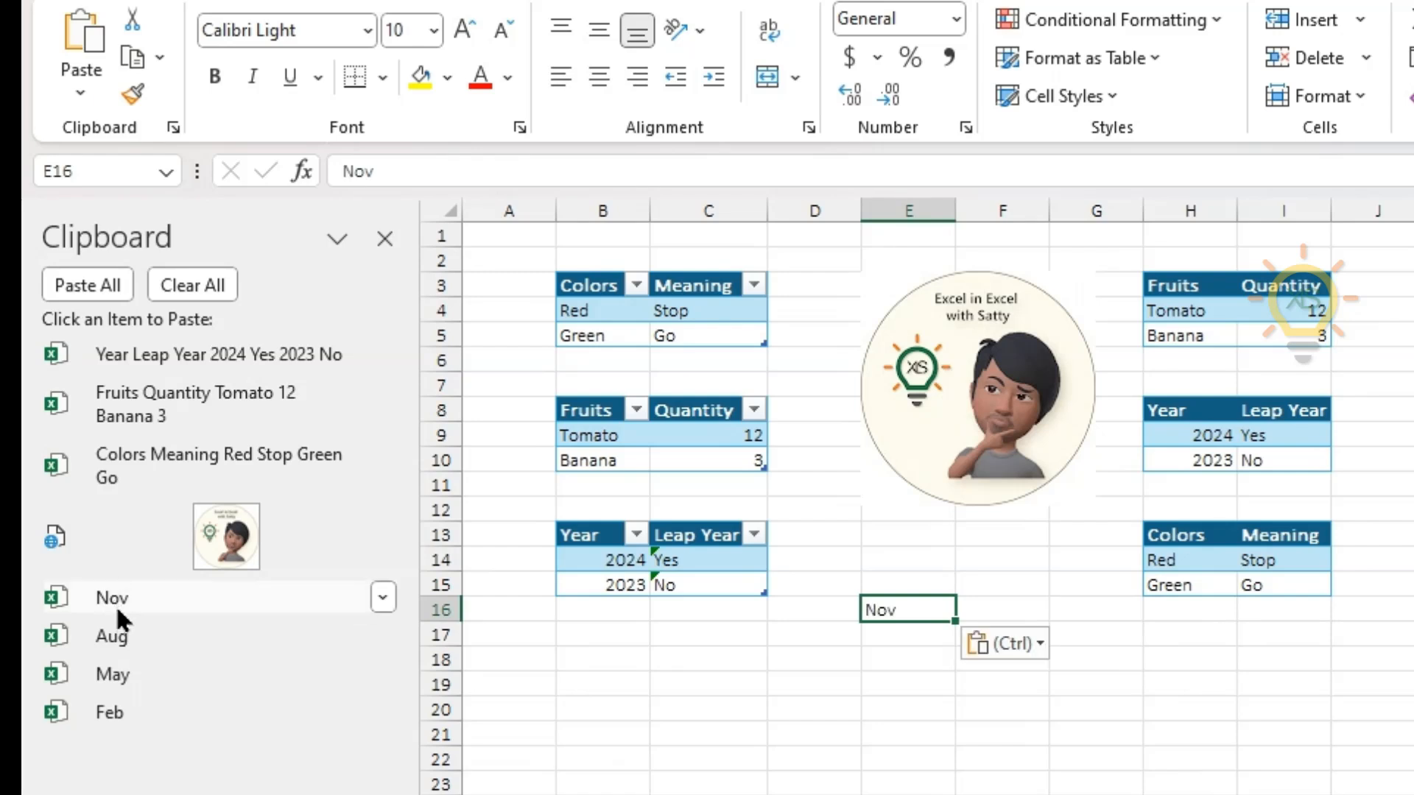
pyautogui.press('Down')
pyautogui.click(132, 642)
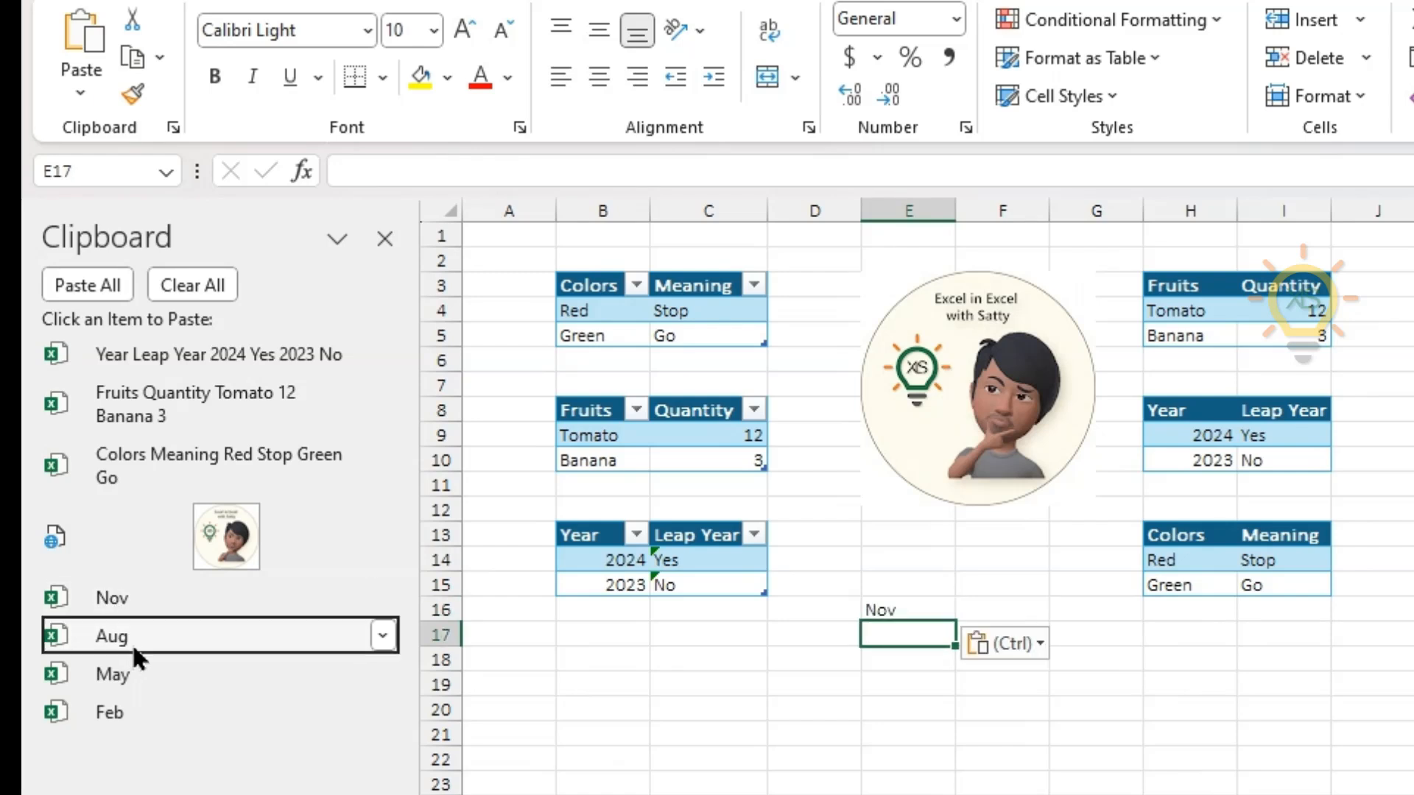
pyautogui.press('Down')
pyautogui.click(131, 665)
pyautogui.press('Down')
pyautogui.click(130, 709)
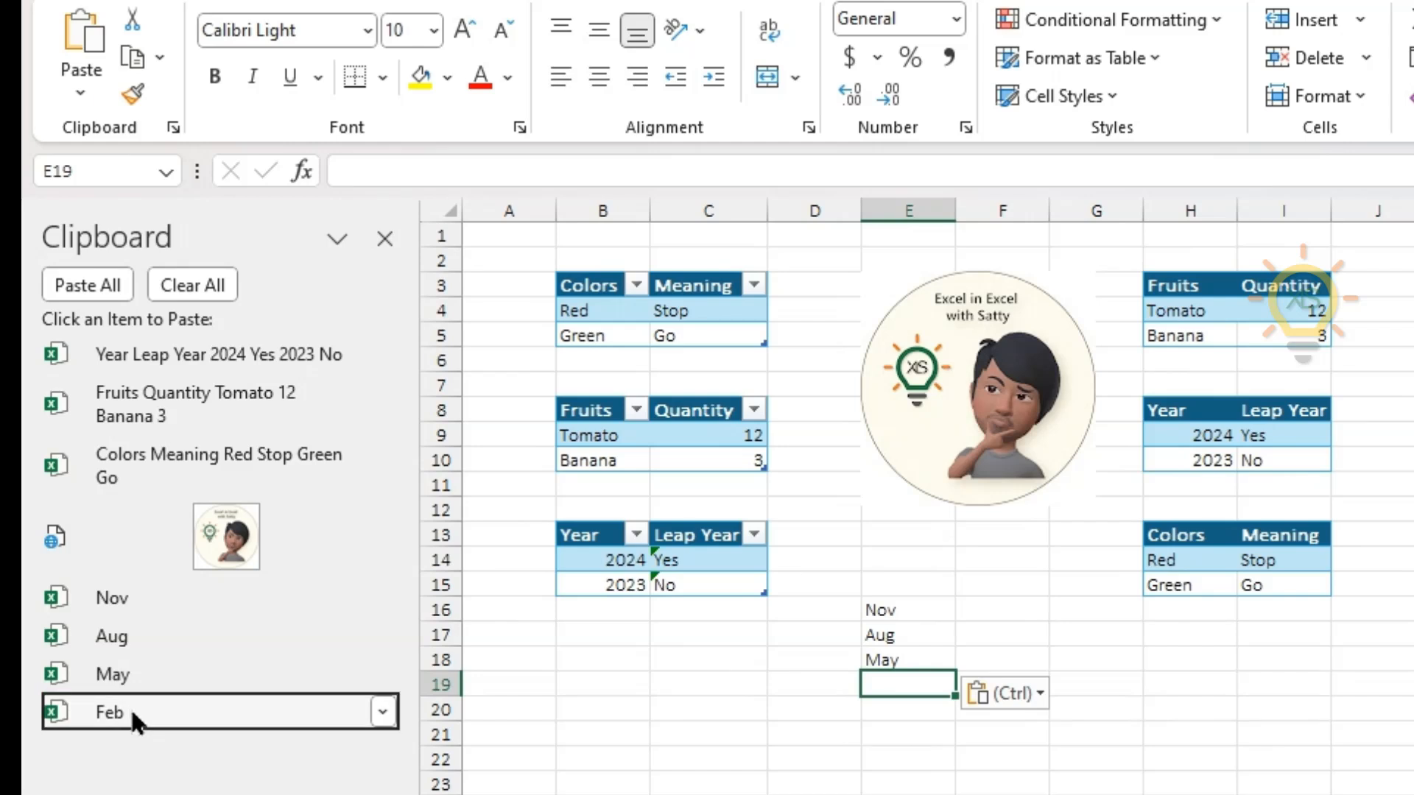
pyautogui.click(697, 777)
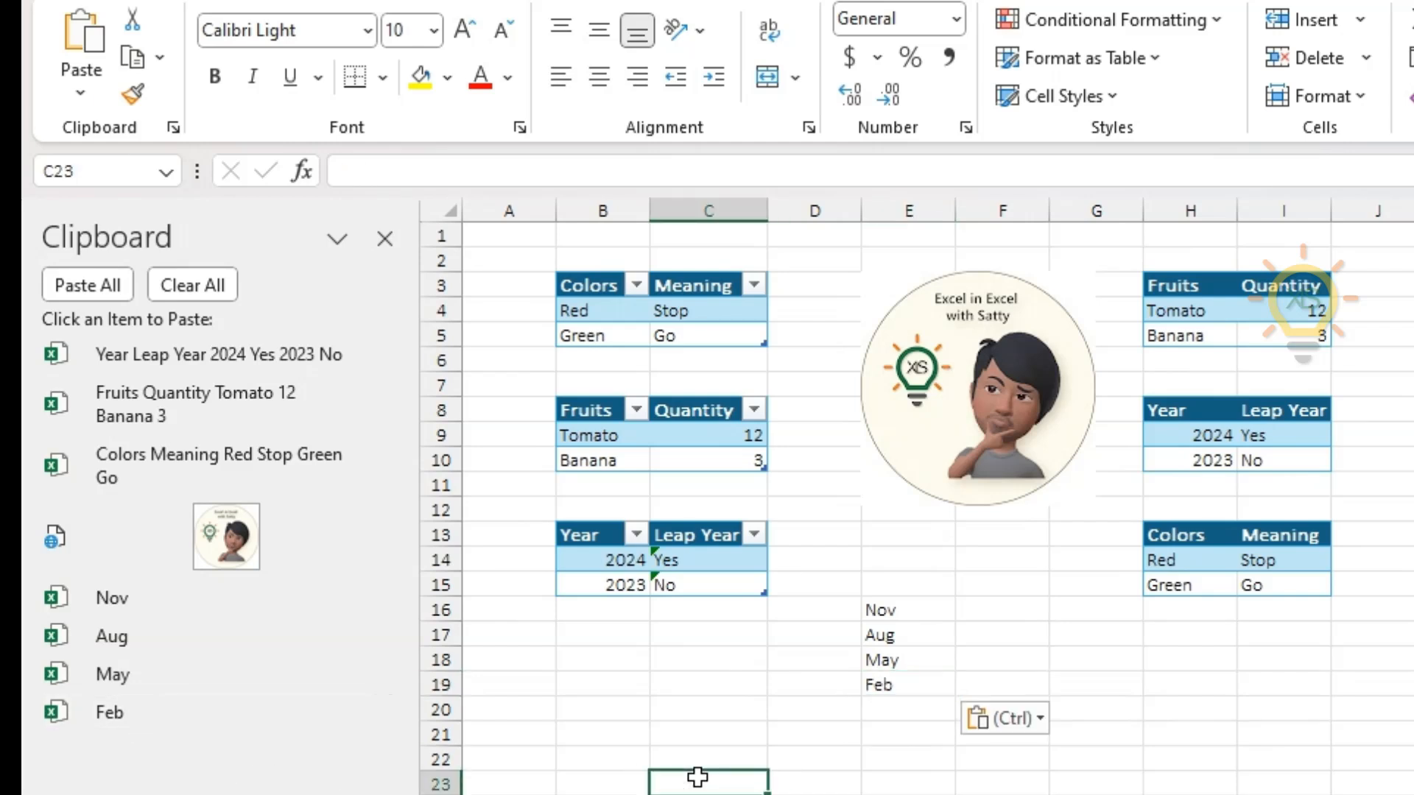